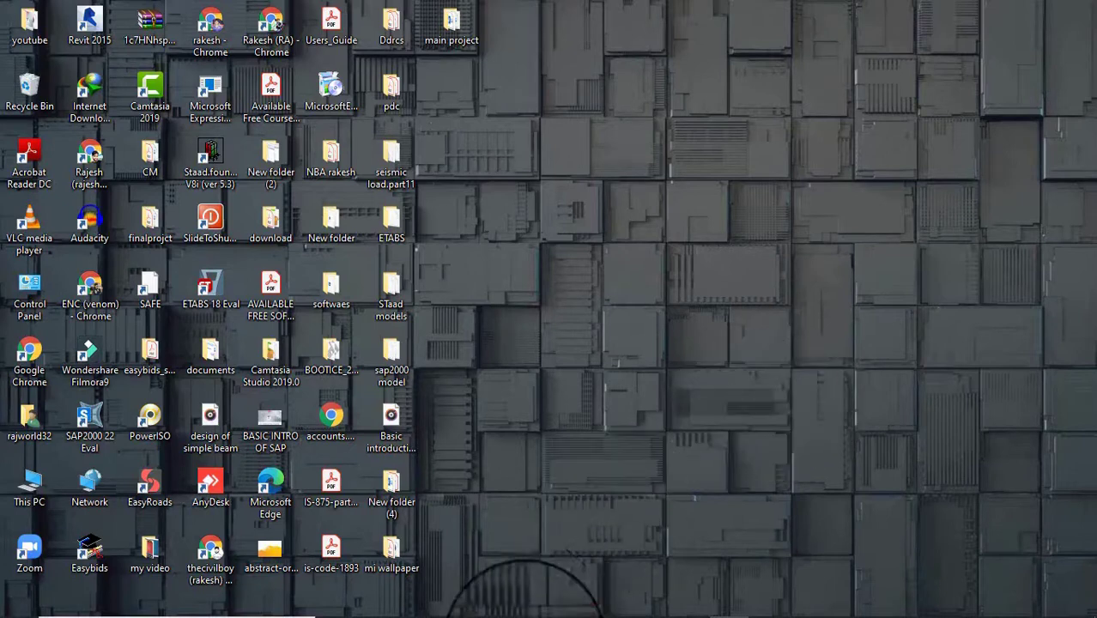
# Step: Open Google Chrome and search the web for "csi safe download"
pyautogui.moveTo(567, 611)
pyautogui.click(532, 603)
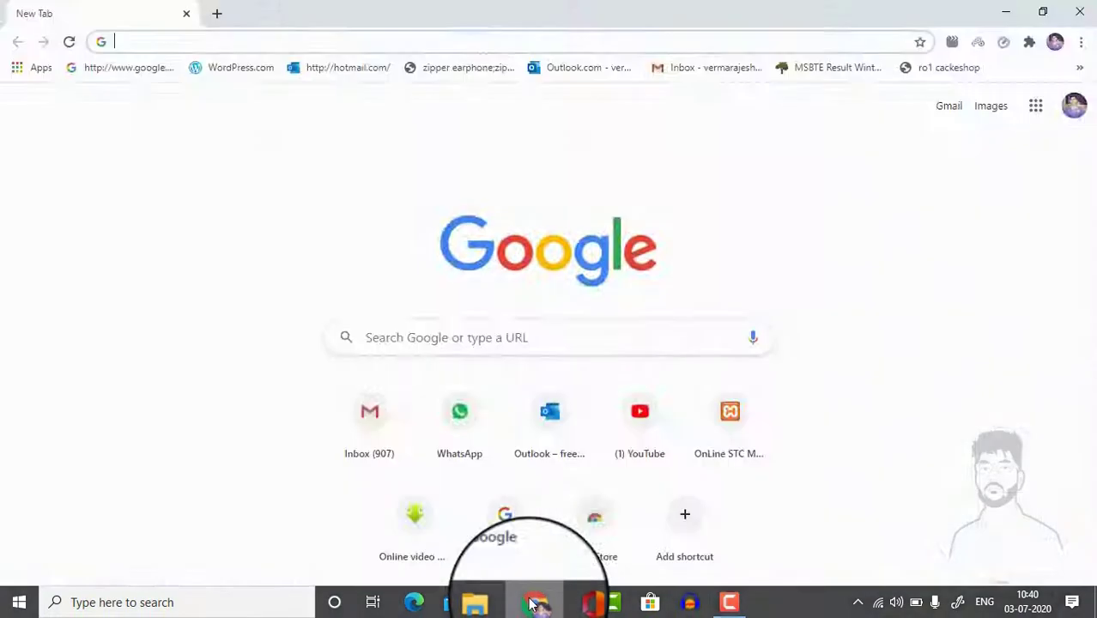
pyautogui.click(494, 337)
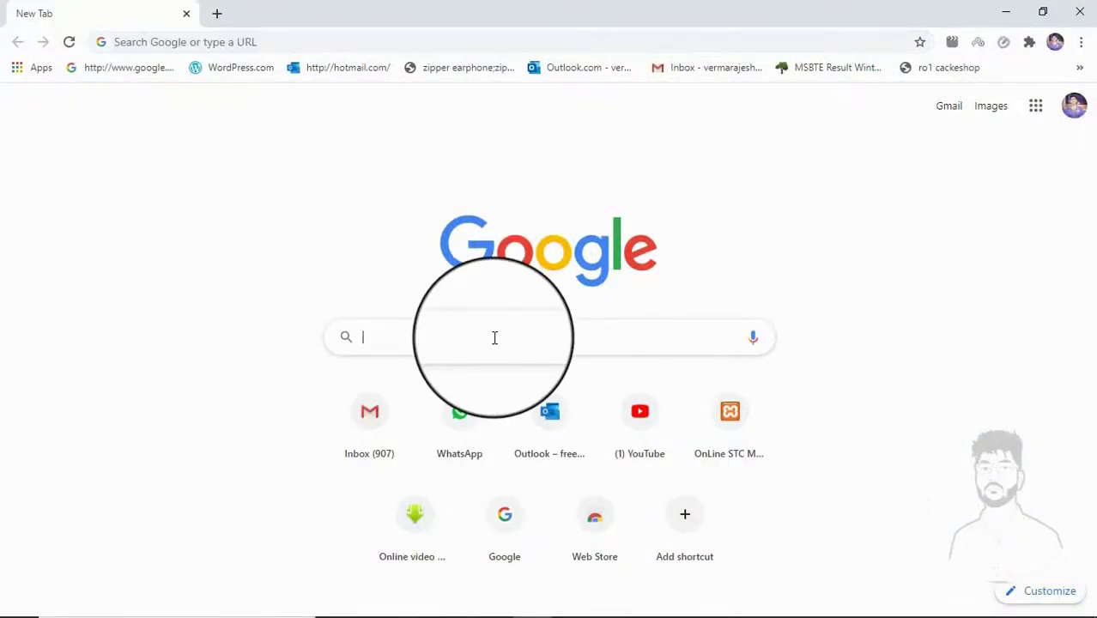
pyautogui.write('csi safe')
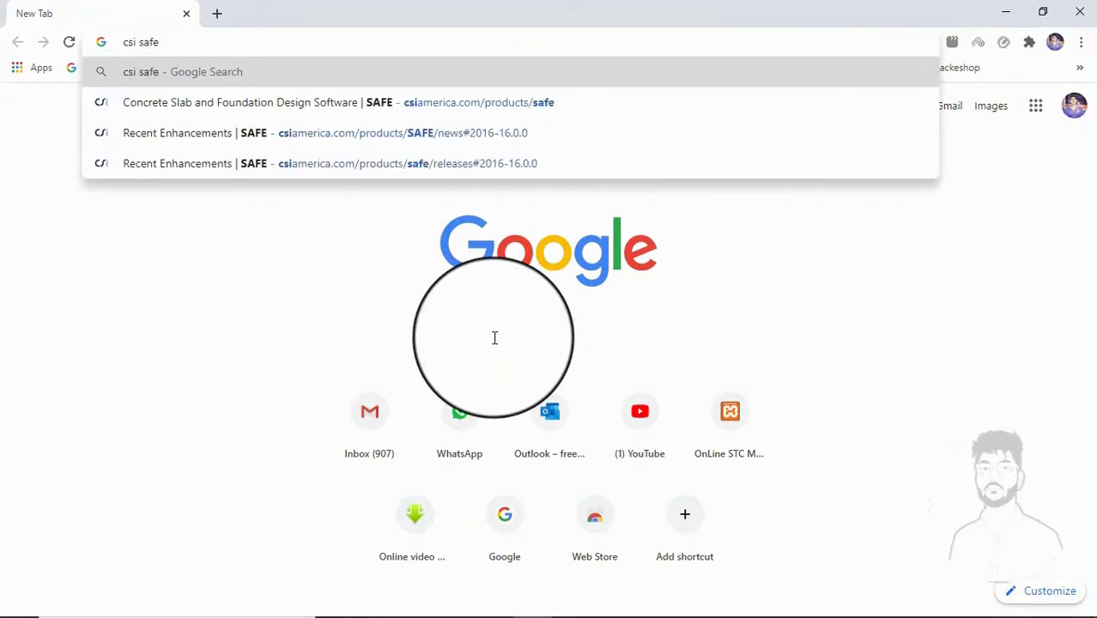
pyautogui.write(' download')
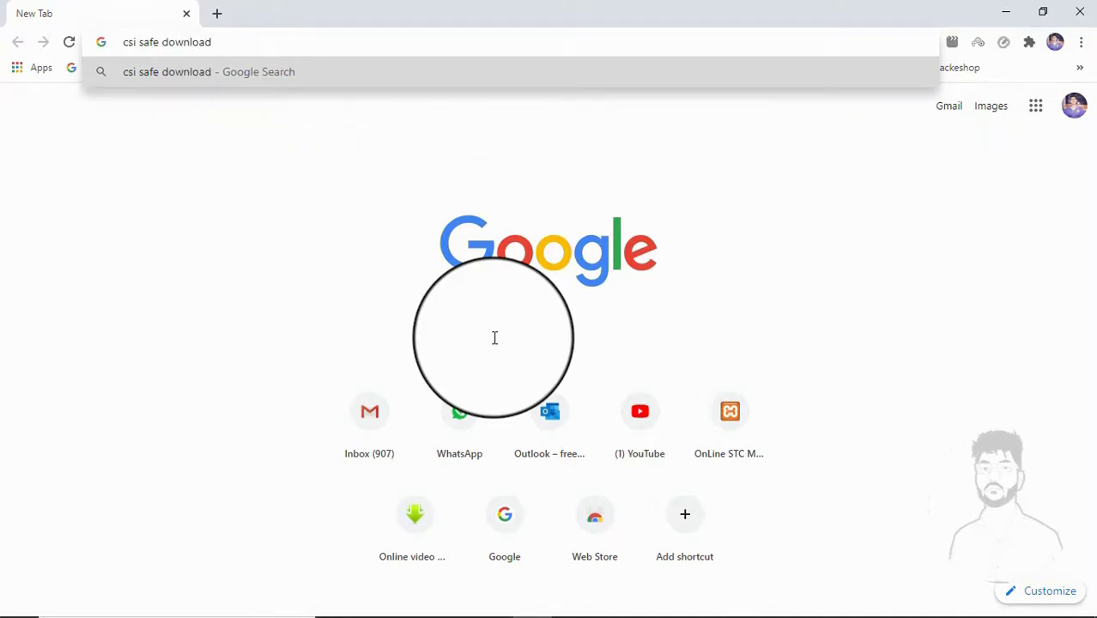
pyautogui.press('Return')
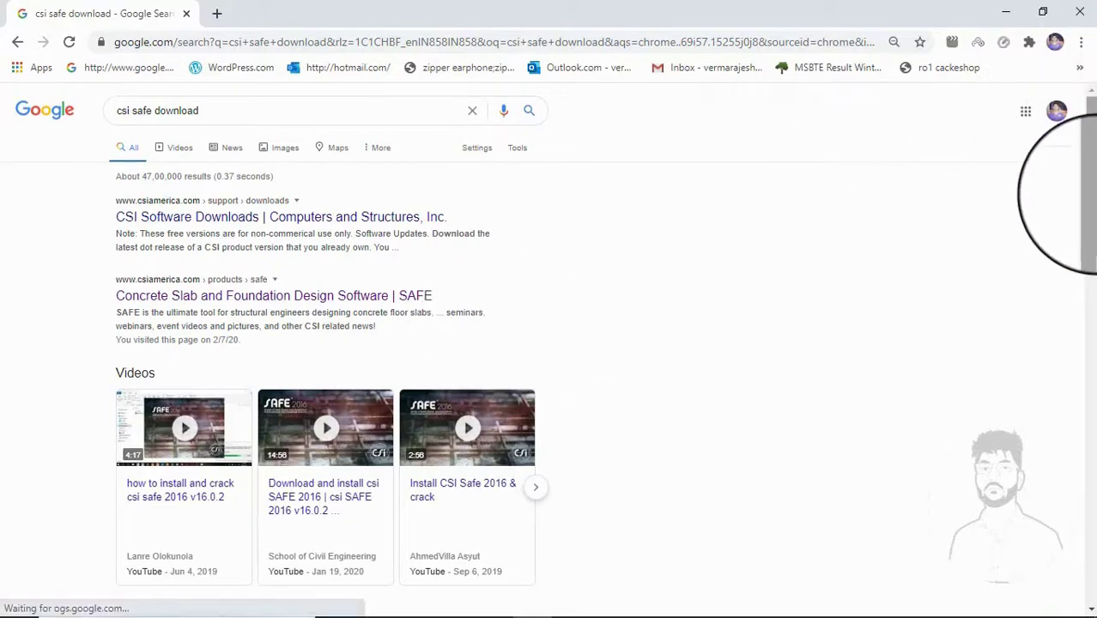
# Step: Open the rahim-soft.com search result "CSI SAFE 2016 Free Download" and decline the site's notifications
pyautogui.moveTo(1088, 193); pyautogui.dragTo(1087, 299)
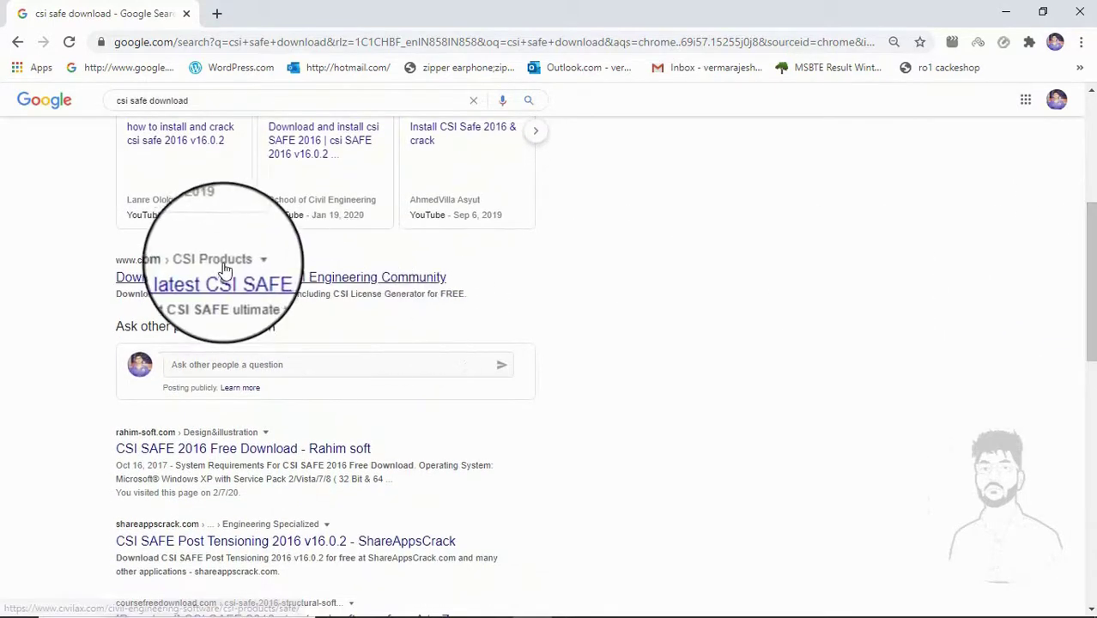
pyautogui.click(273, 448)
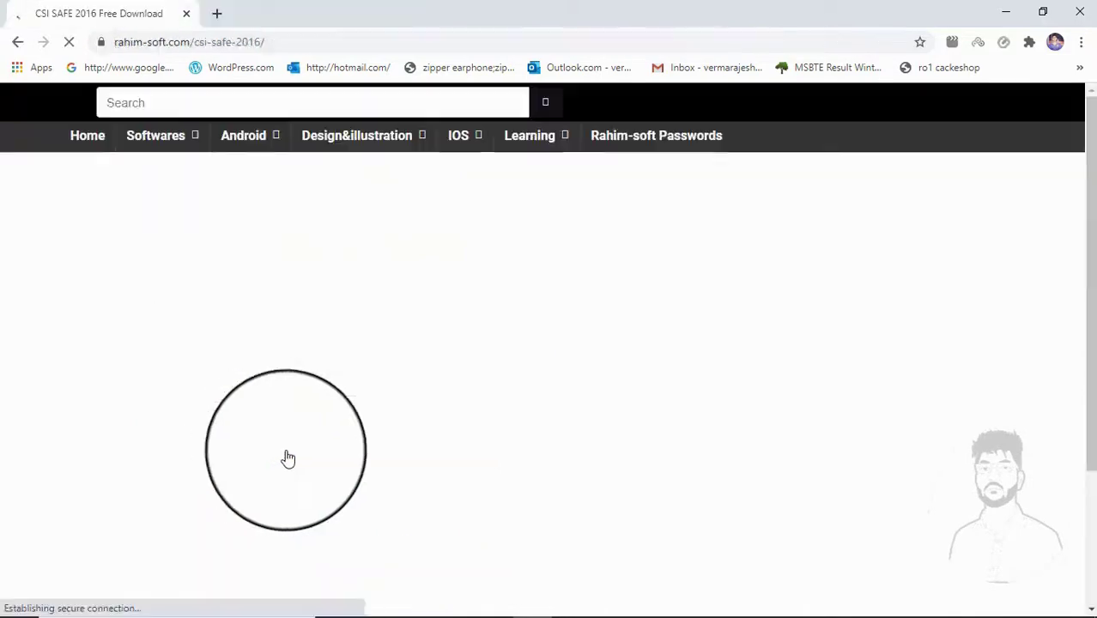
pyautogui.moveTo(1092, 138); pyautogui.dragTo(1090, 274)
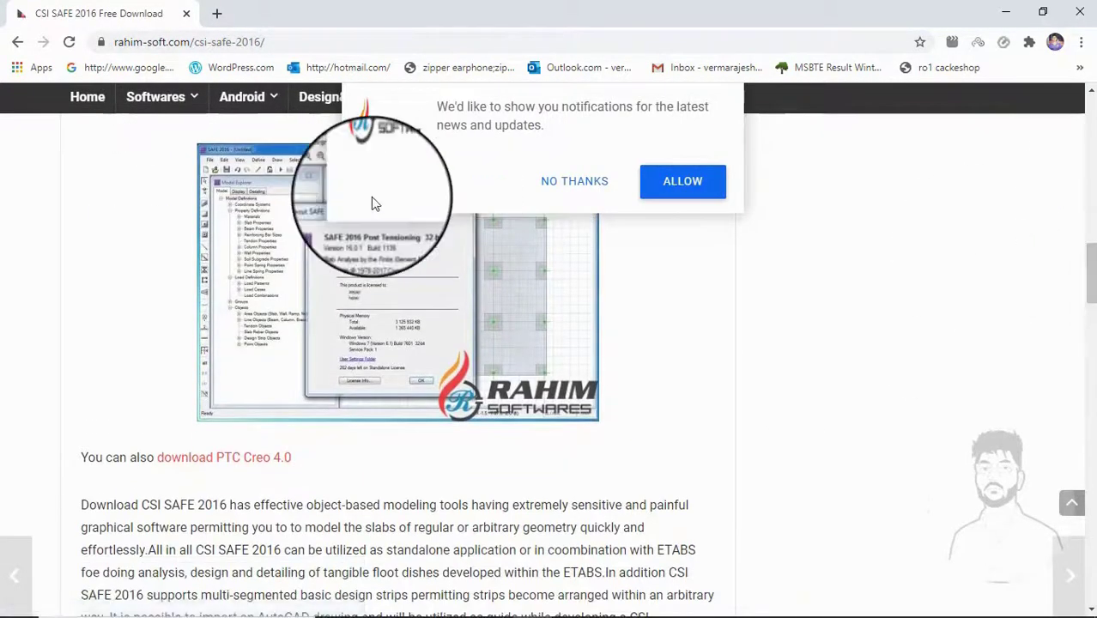
pyautogui.click(574, 181)
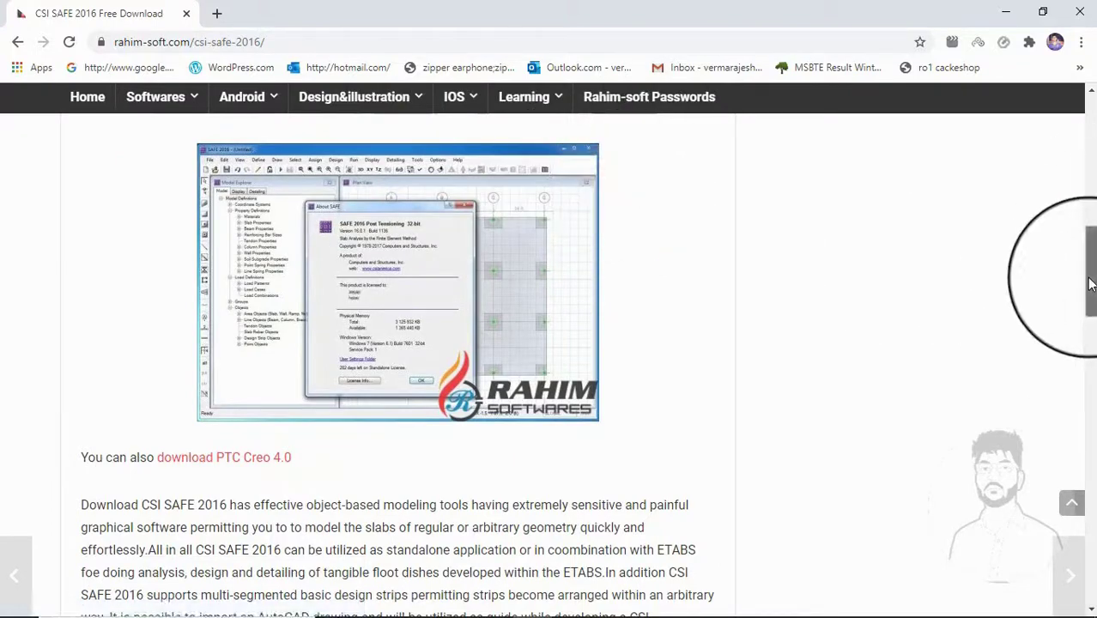
# Step: Request the CSI SAFE 2016 download, proceed through the link-generating page, and start downloading SAFE2016v1602Setup_trial.rar
pyautogui.moveTo(1090, 283); pyautogui.dragTo(1079, 411)
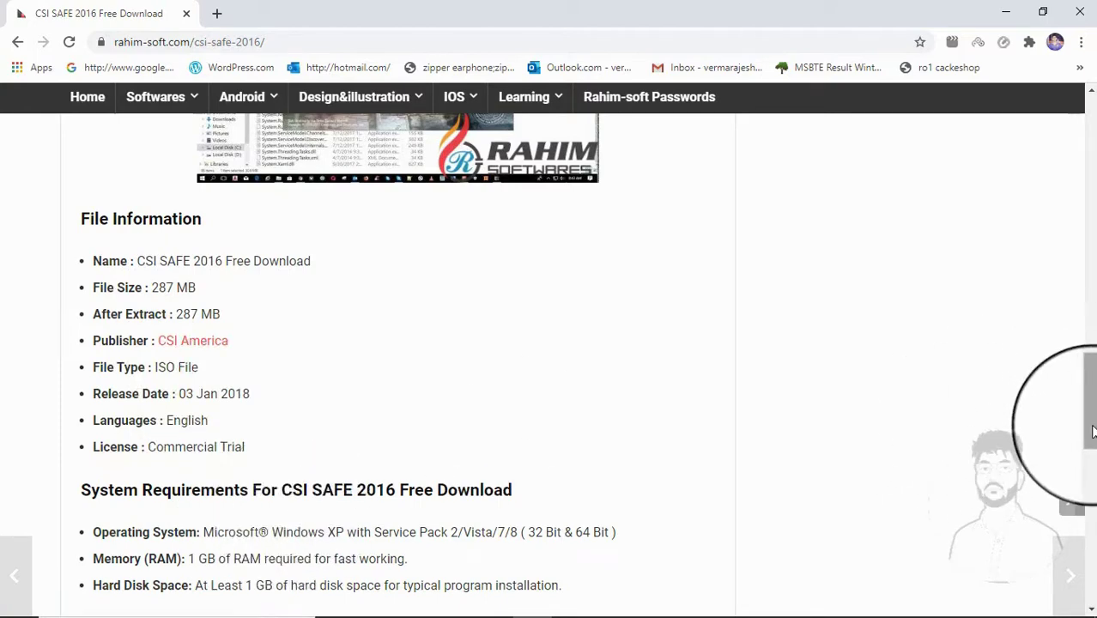
pyautogui.moveTo(1091, 432); pyautogui.dragTo(1091, 479)
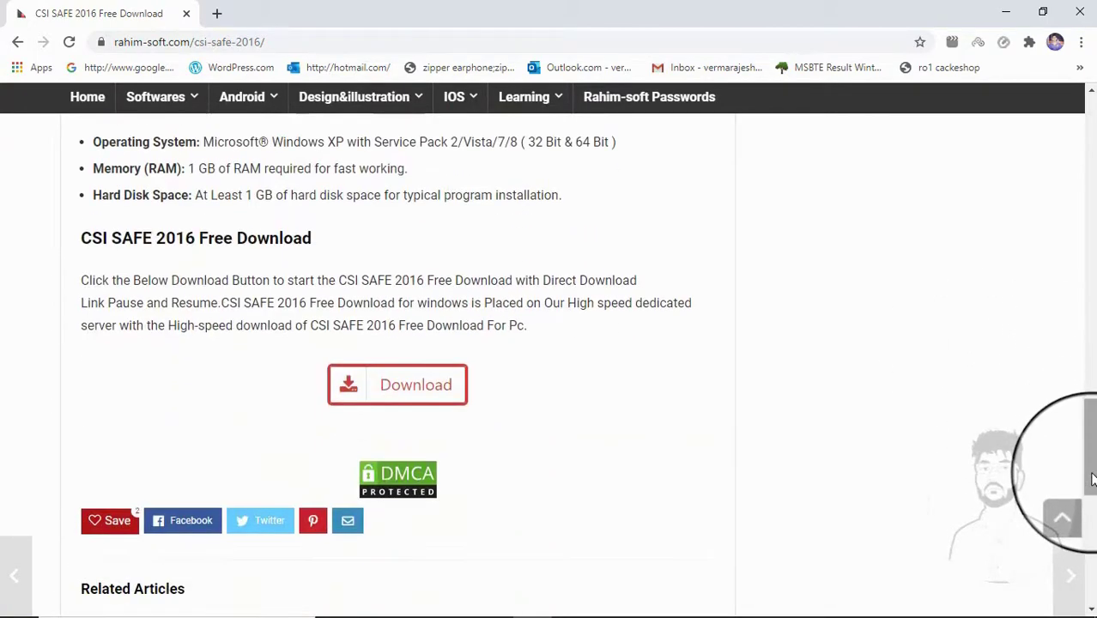
pyautogui.click(362, 400)
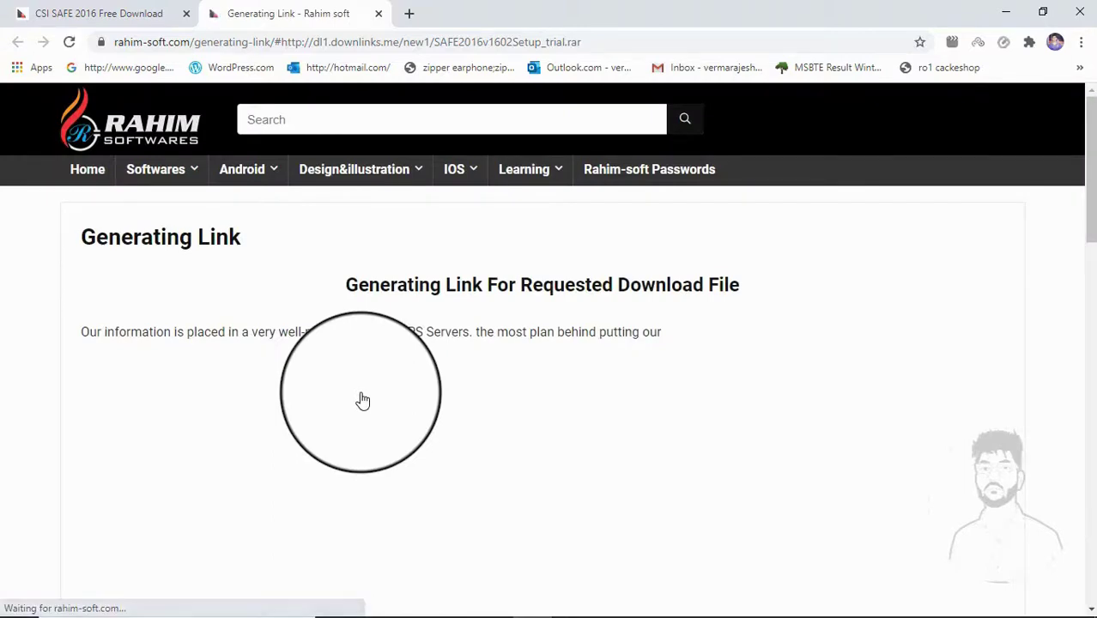
pyautogui.moveTo(1090, 179); pyautogui.dragTo(1090, 280)
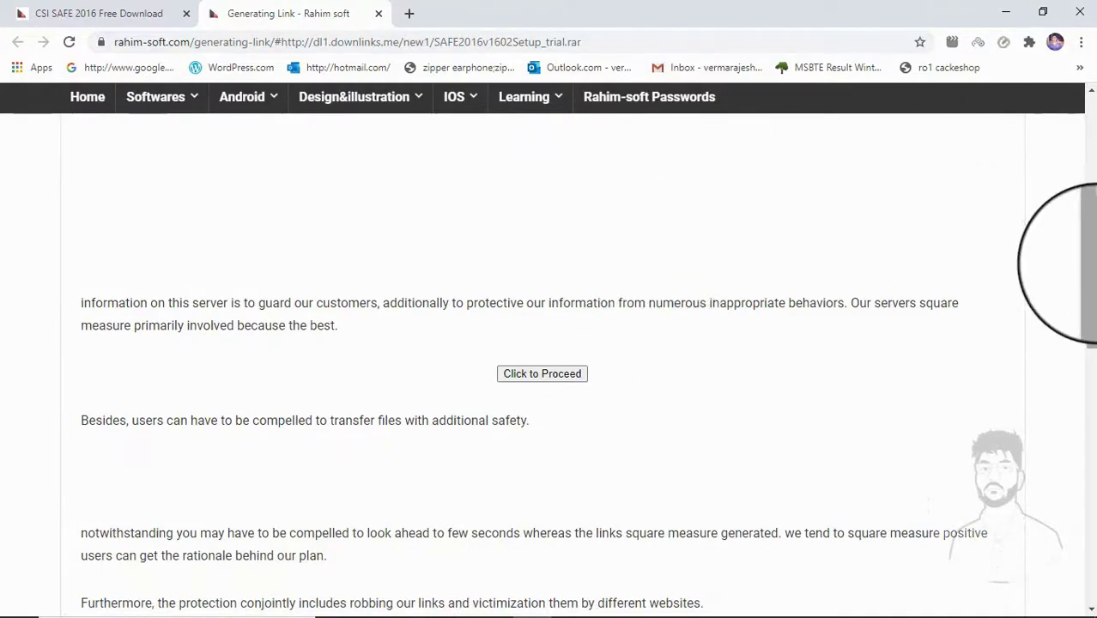
pyautogui.moveTo(1091, 276)
pyautogui.mouseDown()
pyautogui.moveTo(1091, 441)
pyautogui.moveTo(1094, 289)
pyautogui.mouseUp()
pyautogui.click(557, 340)
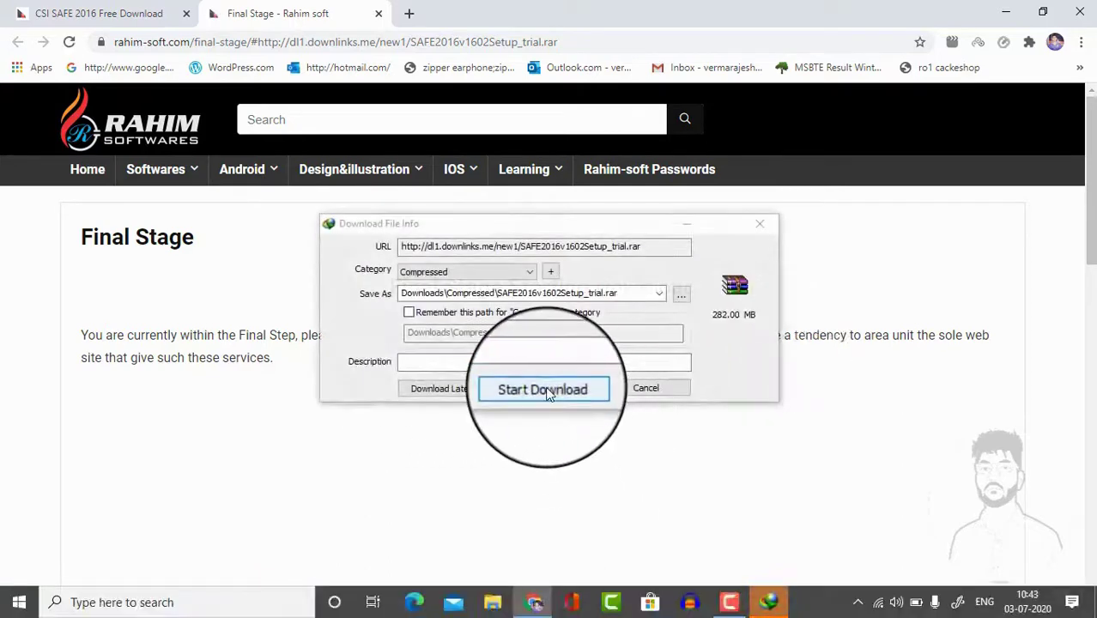
pyautogui.click(546, 389)
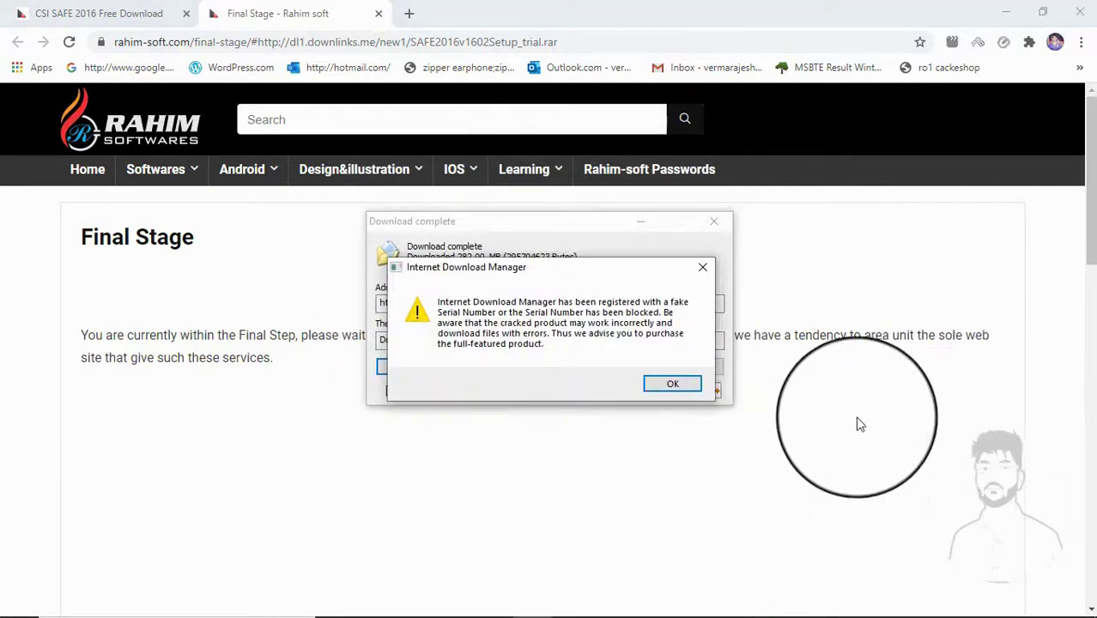
# Step: Dismiss the download manager warning and open the downloaded archive in a maximized WinRAR window, with Chrome minimized
pyautogui.click(659, 388)
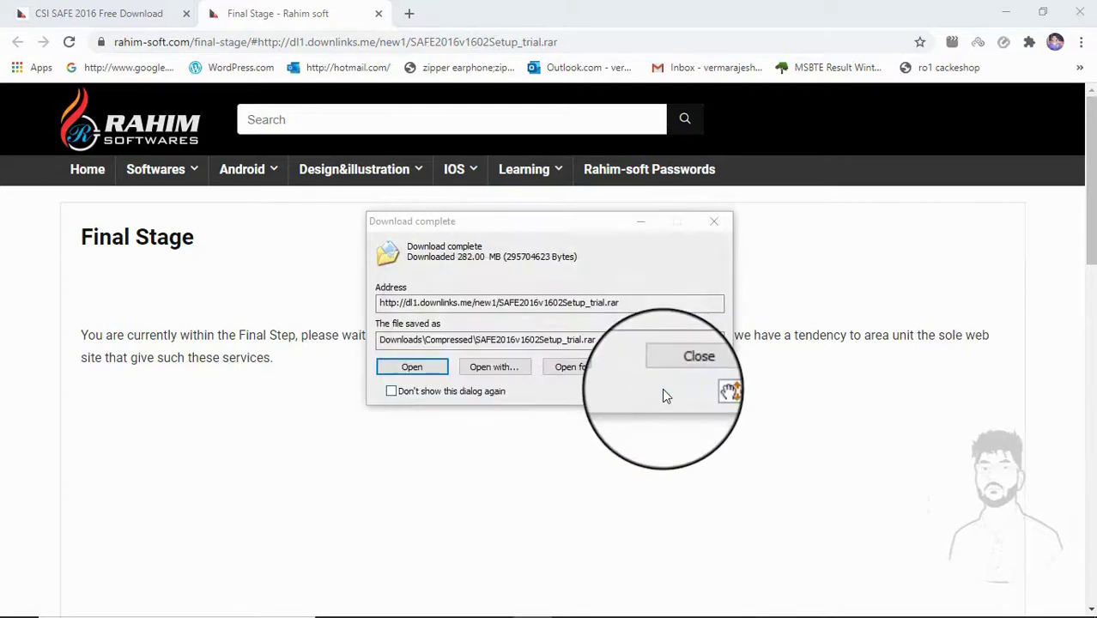
pyautogui.click(425, 374)
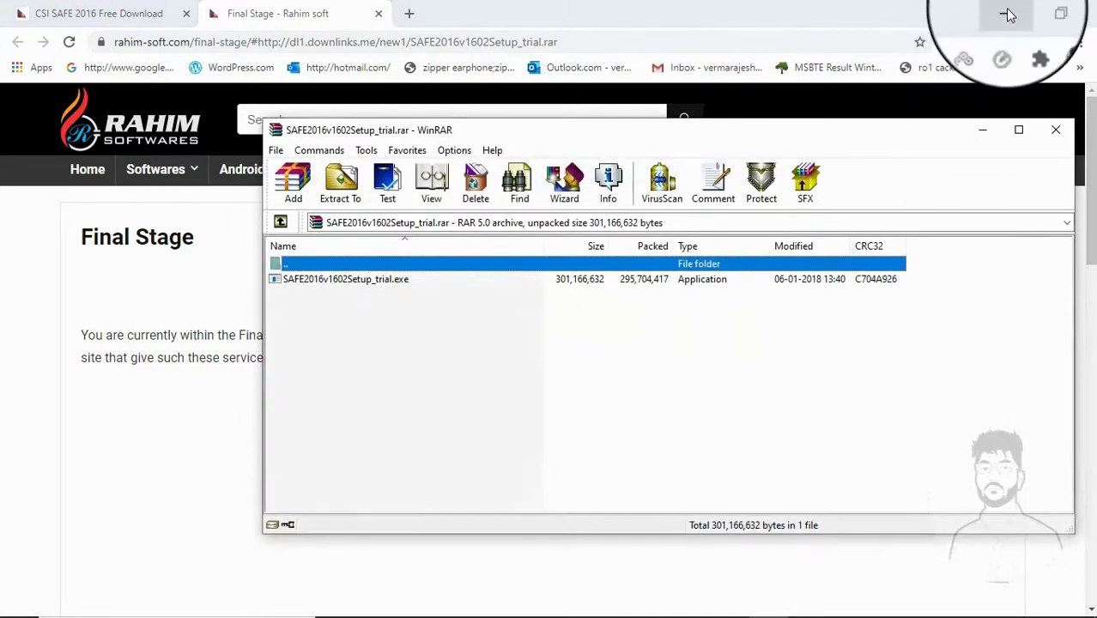
pyautogui.click(1005, 11)
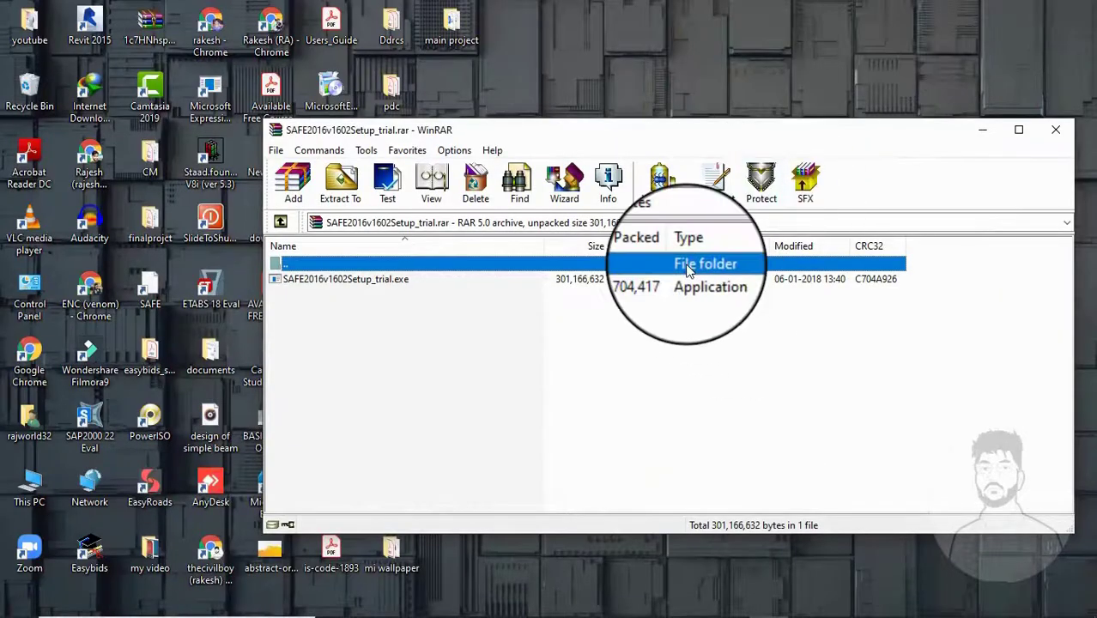
pyautogui.click(1019, 131)
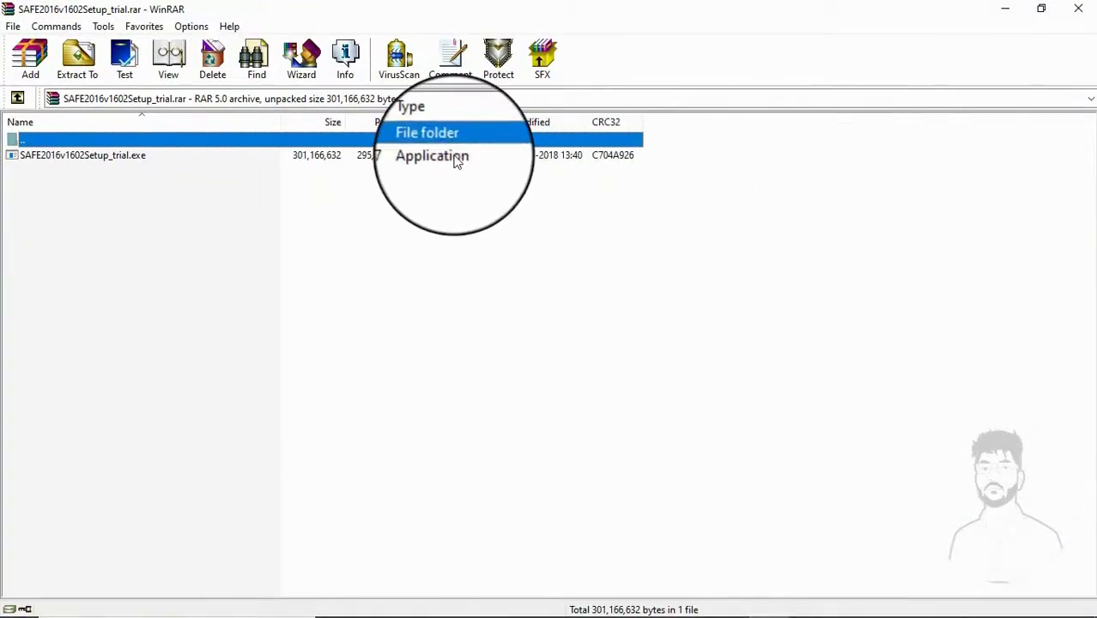
# Step: Run SAFE2016v1602Setup_trial.exe from the archive and minimize WinRAR while the installer loads
pyautogui.click(457, 155)
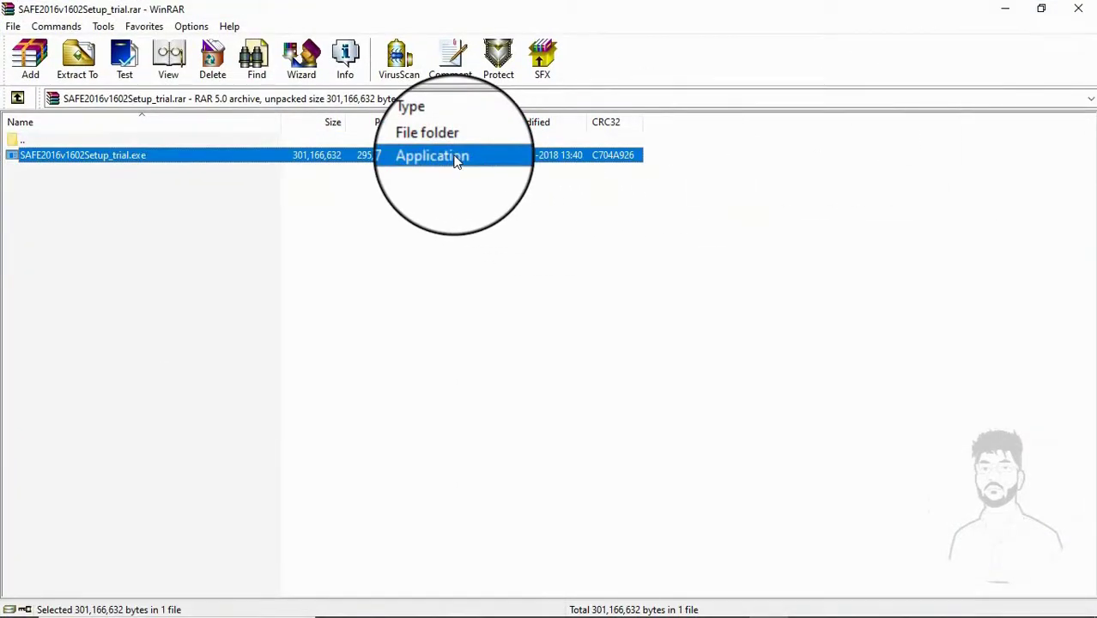
pyautogui.rightClick(458, 162)
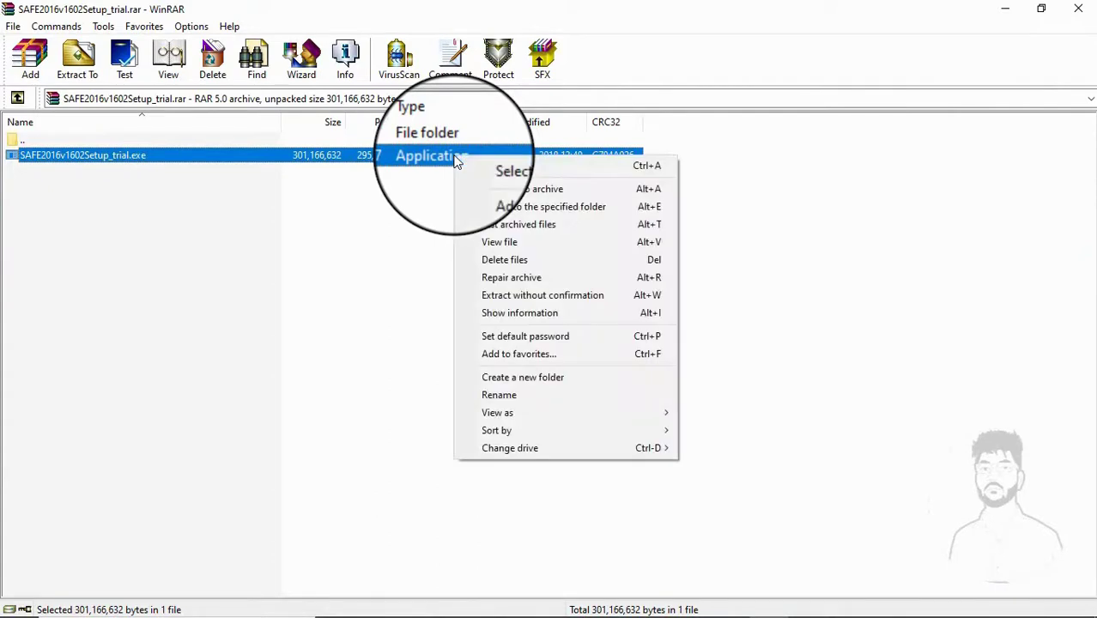
pyautogui.hotkey('alt', 'w')
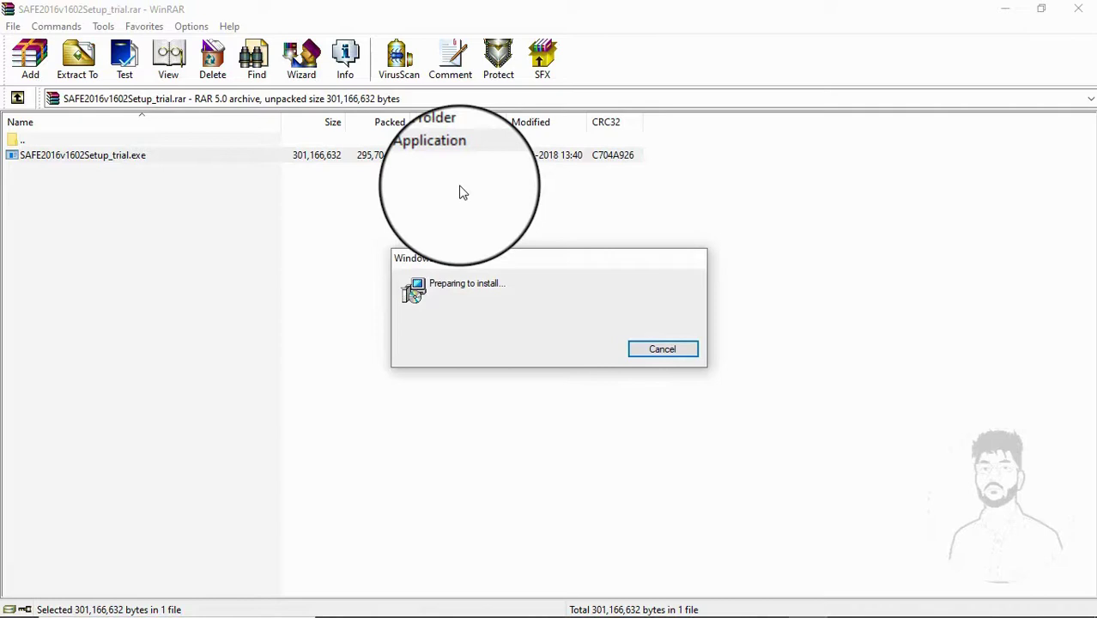
pyautogui.click(1006, 15)
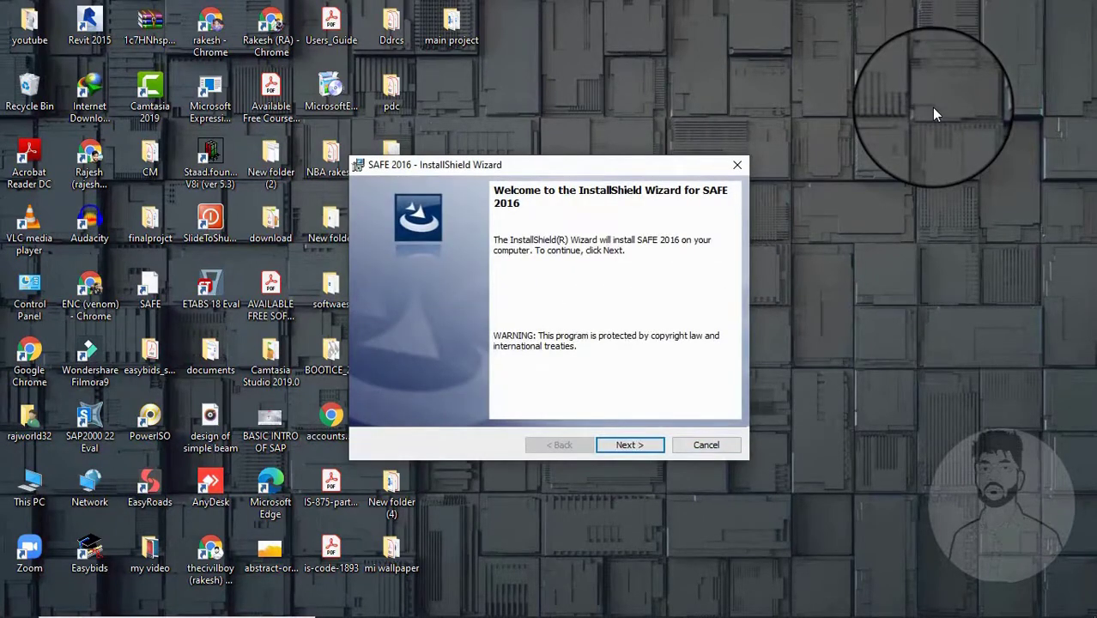
# Step: Install SAFE 2016, accepting the license agreement and keeping the default customer information and destination folder
pyautogui.click(626, 446)
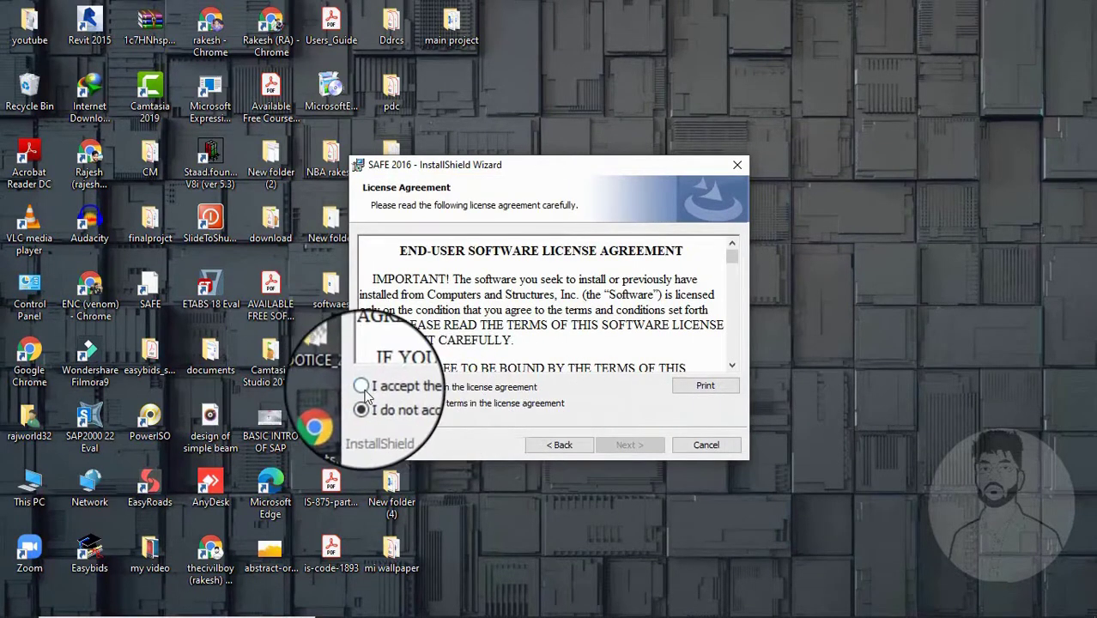
pyautogui.click(361, 386)
pyautogui.click(619, 446)
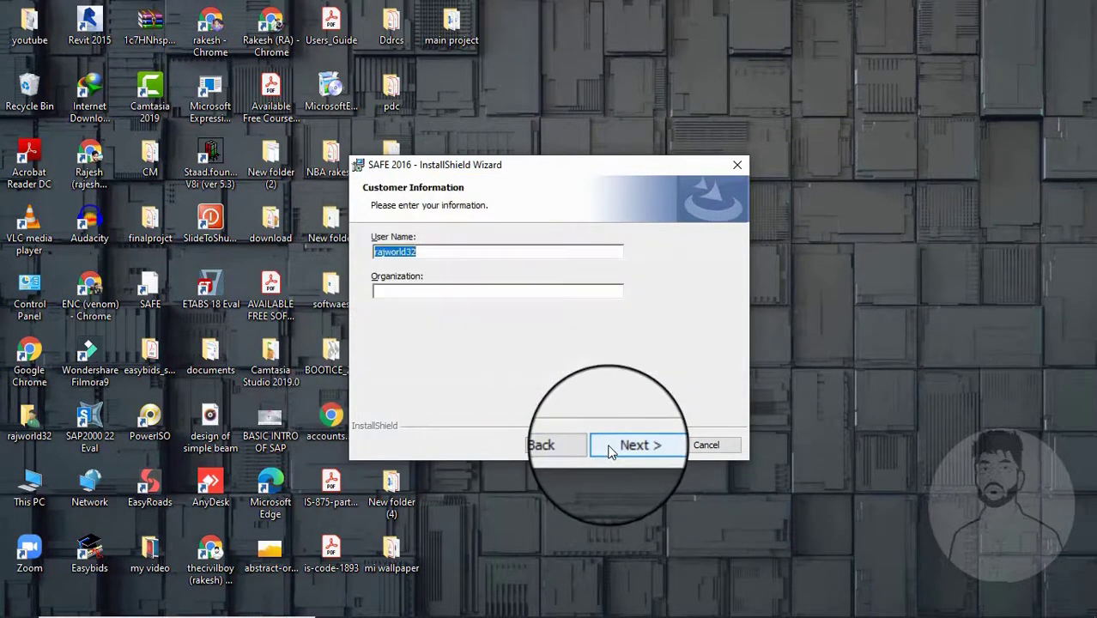
pyautogui.click(616, 445)
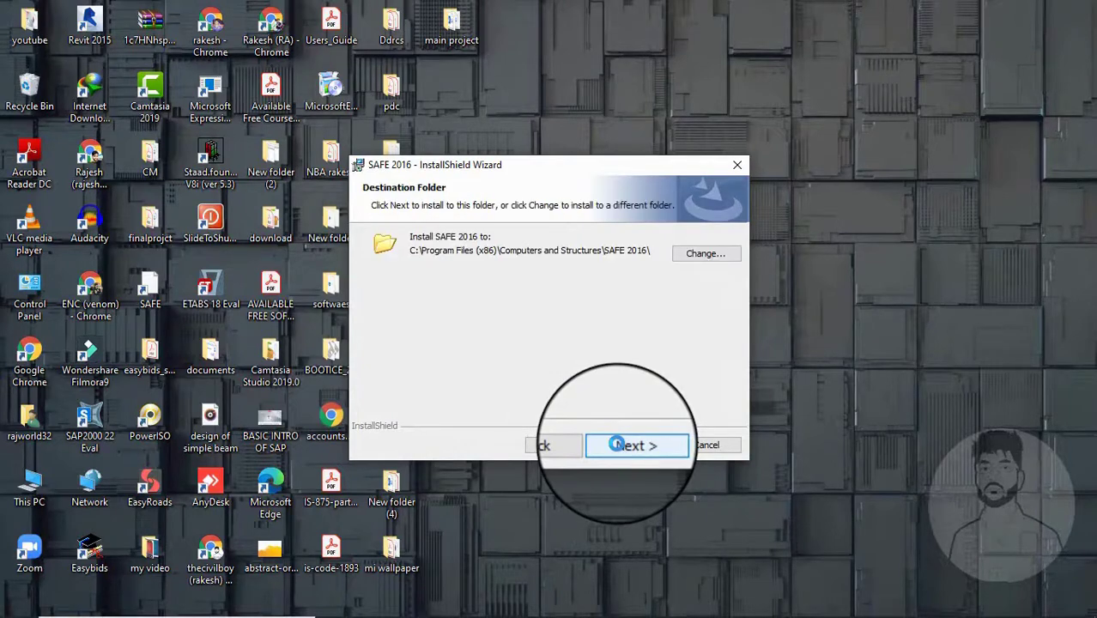
pyautogui.click(619, 447)
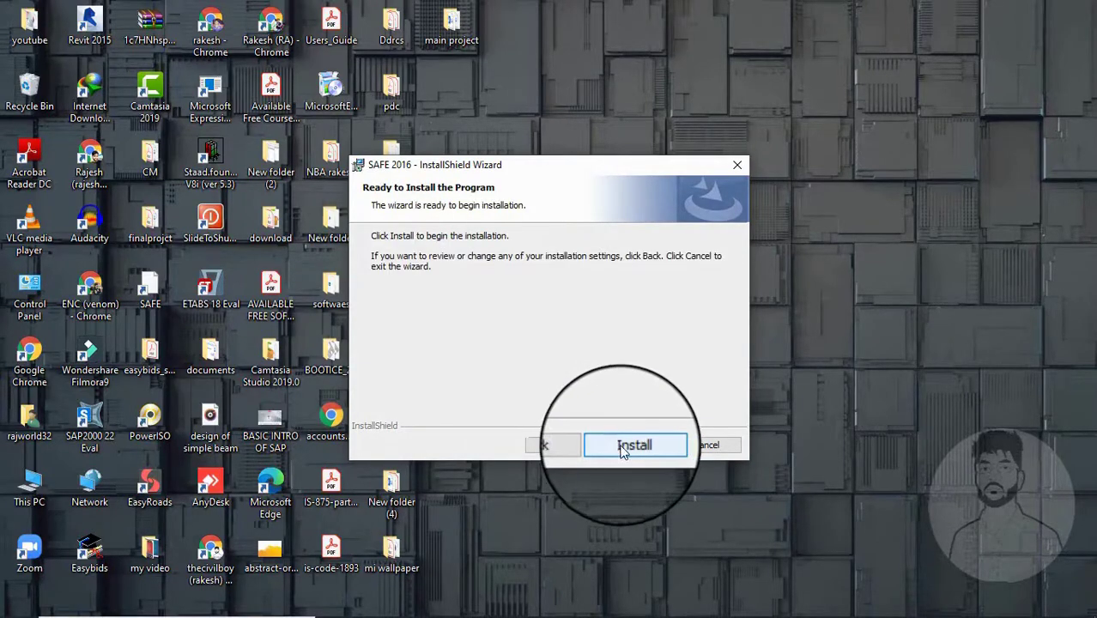
pyautogui.click(620, 447)
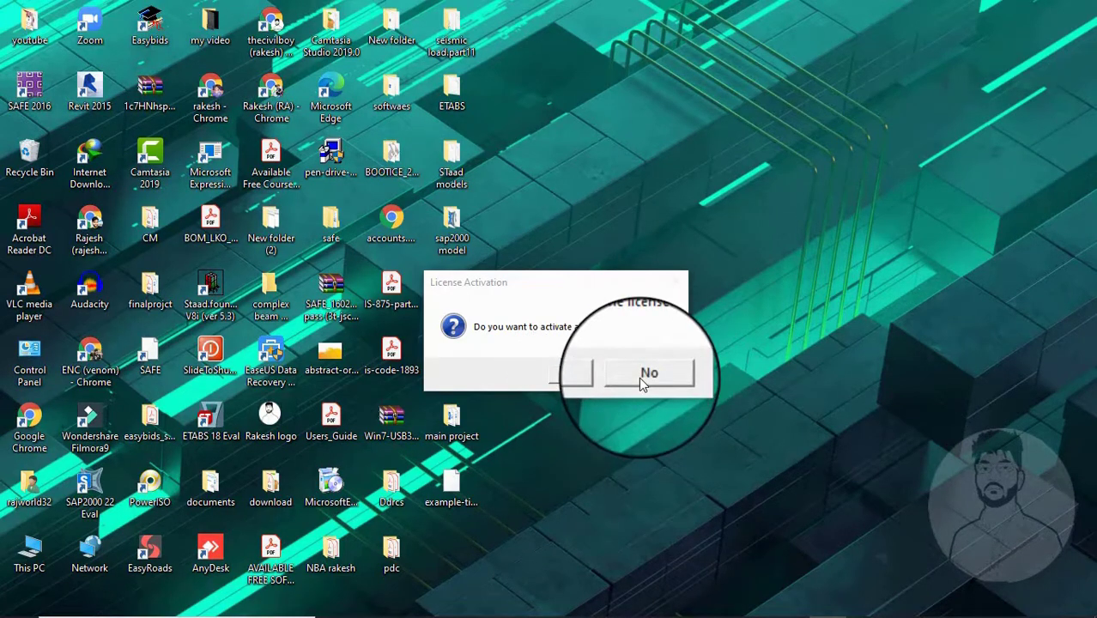
# Step: Decline the license activation, launch SAFE 2016 from the desktop, and dismiss its license message
pyautogui.click(639, 377)
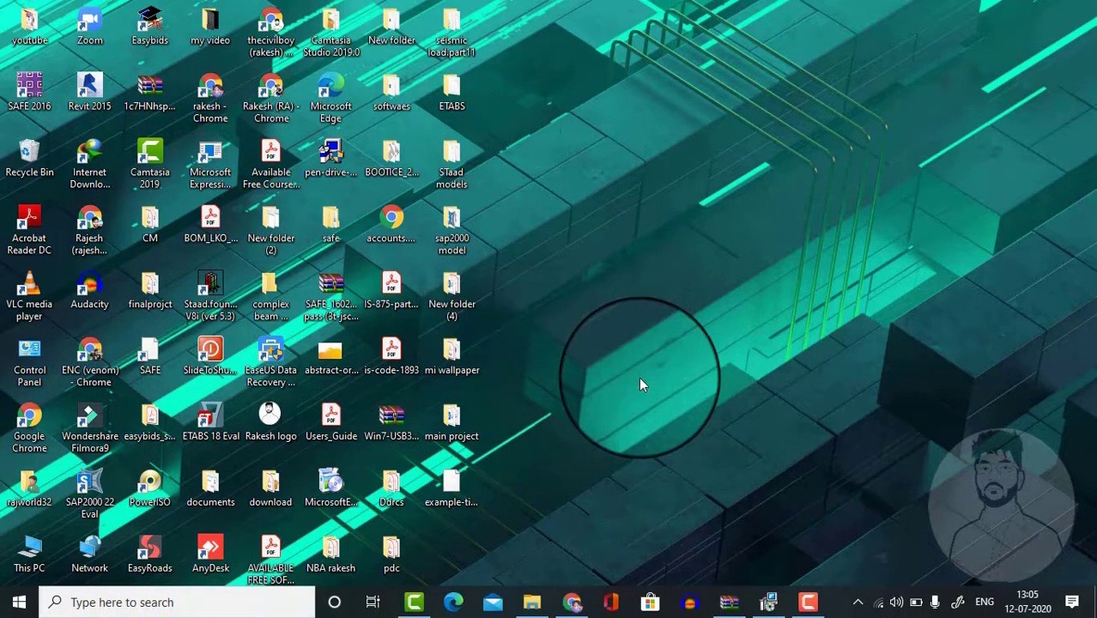
pyautogui.click(776, 354)
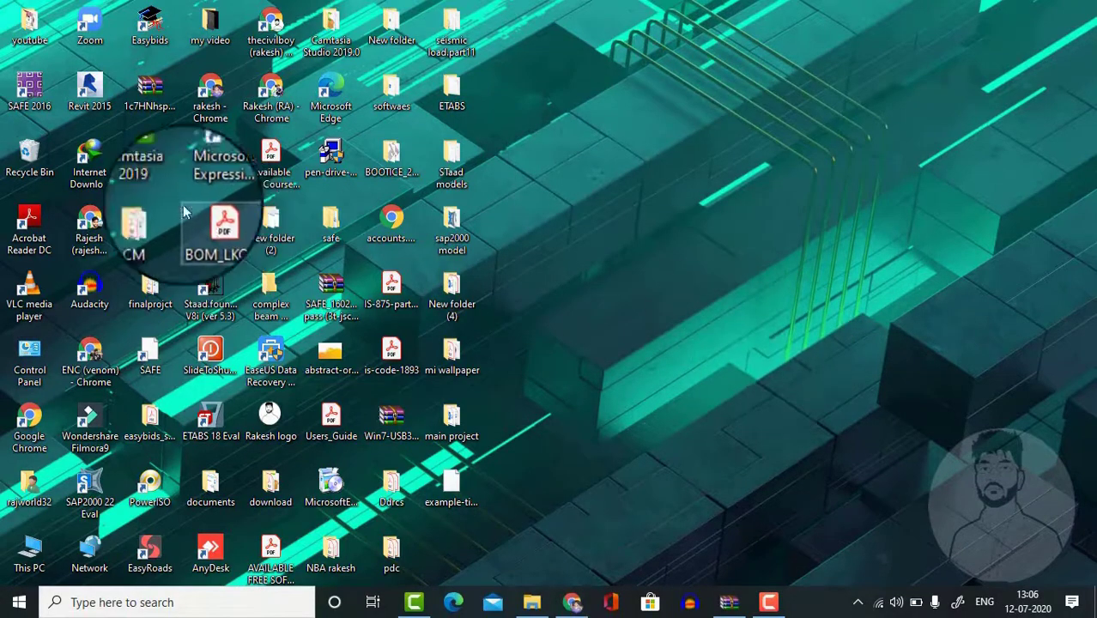
pyautogui.doubleClick(29, 86)
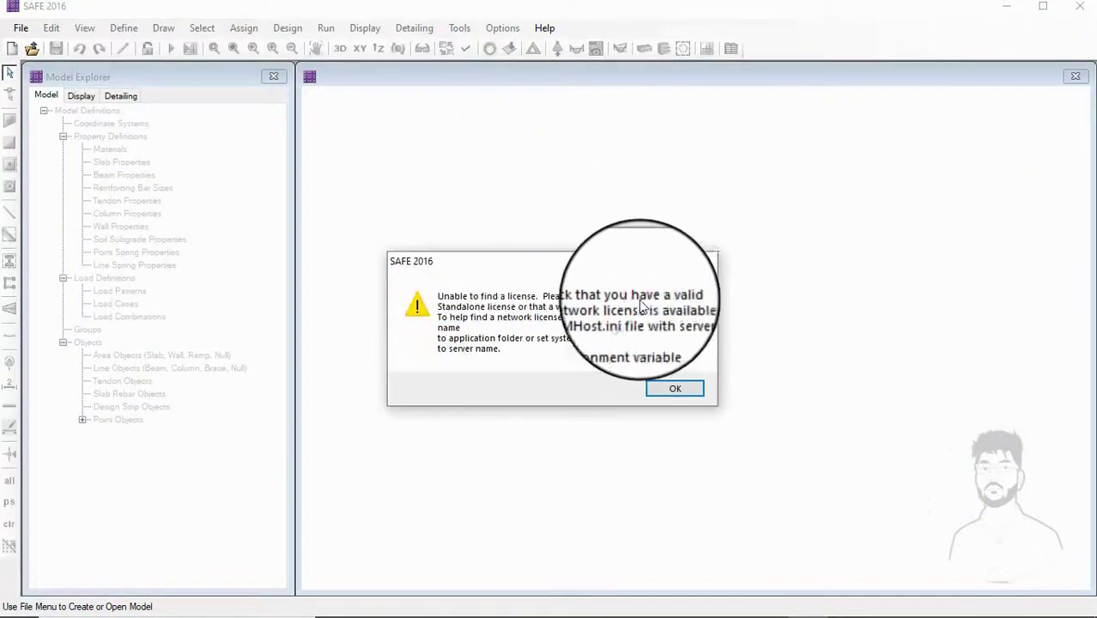
pyautogui.click(674, 388)
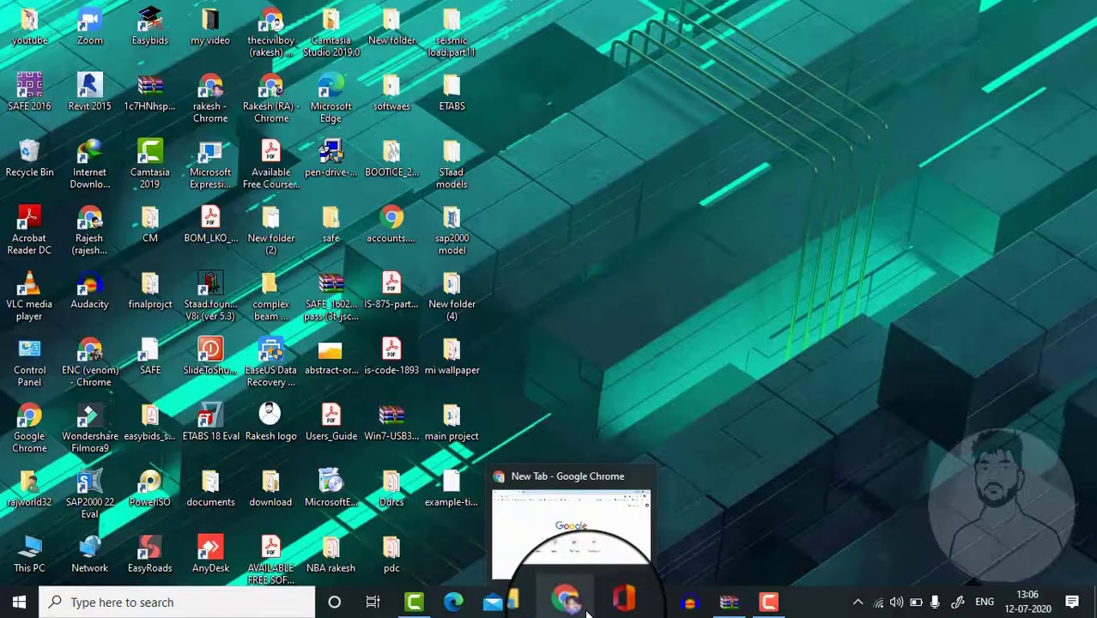
# Step: Switch to Chrome, search Google for 3T-JSC, open the 3T-JSC site from the results, and dismiss its translation prompt
pyautogui.click(568, 600)
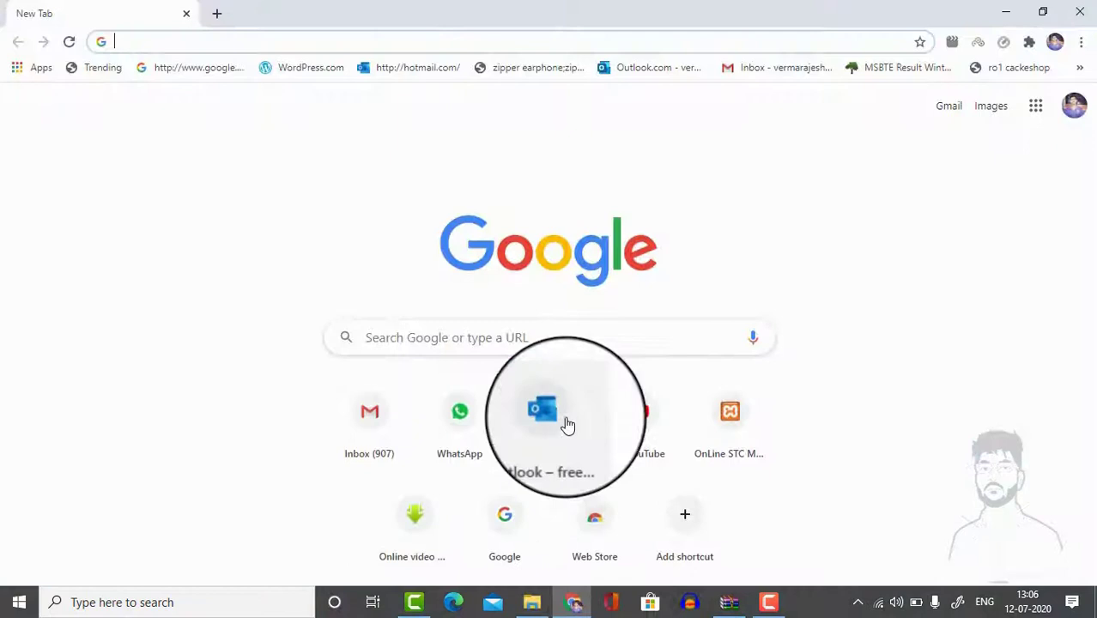
pyautogui.click(486, 341)
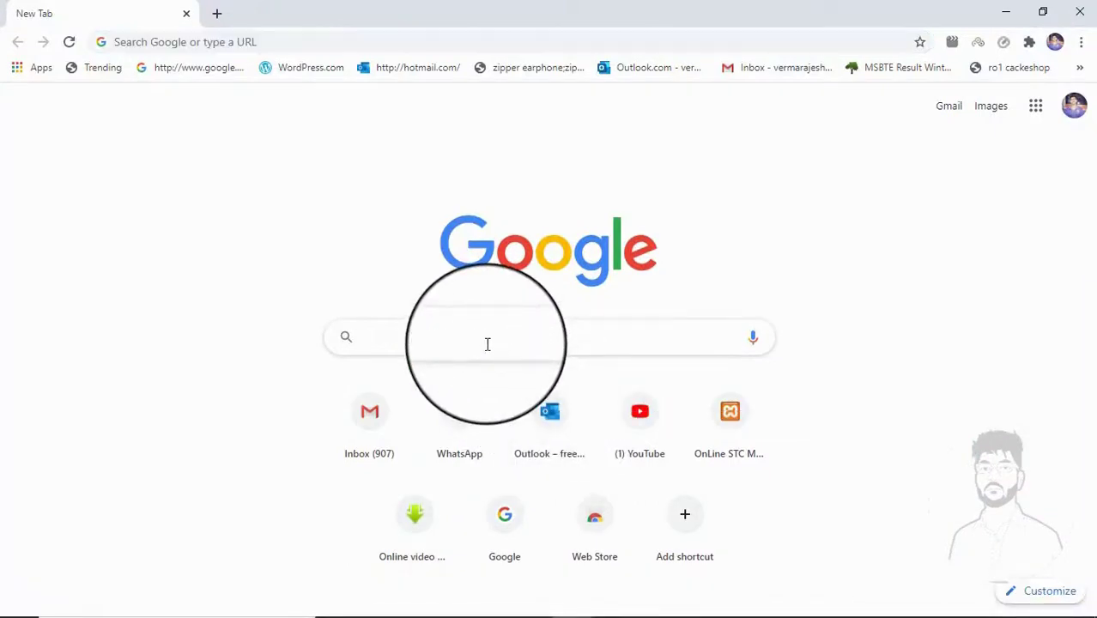
pyautogui.write('3')
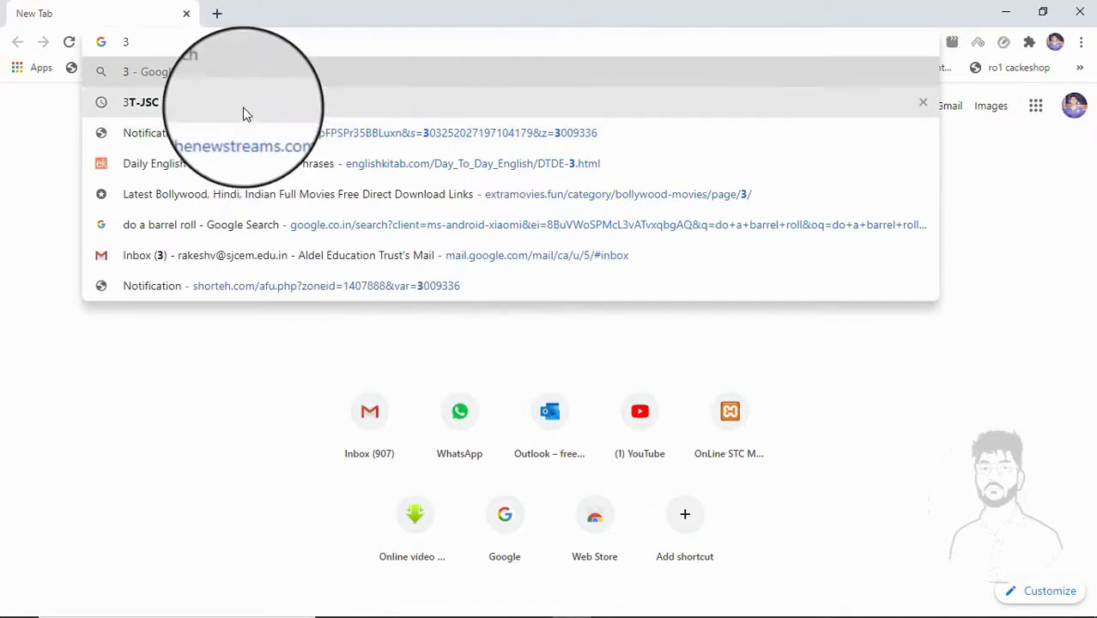
pyautogui.click(143, 109)
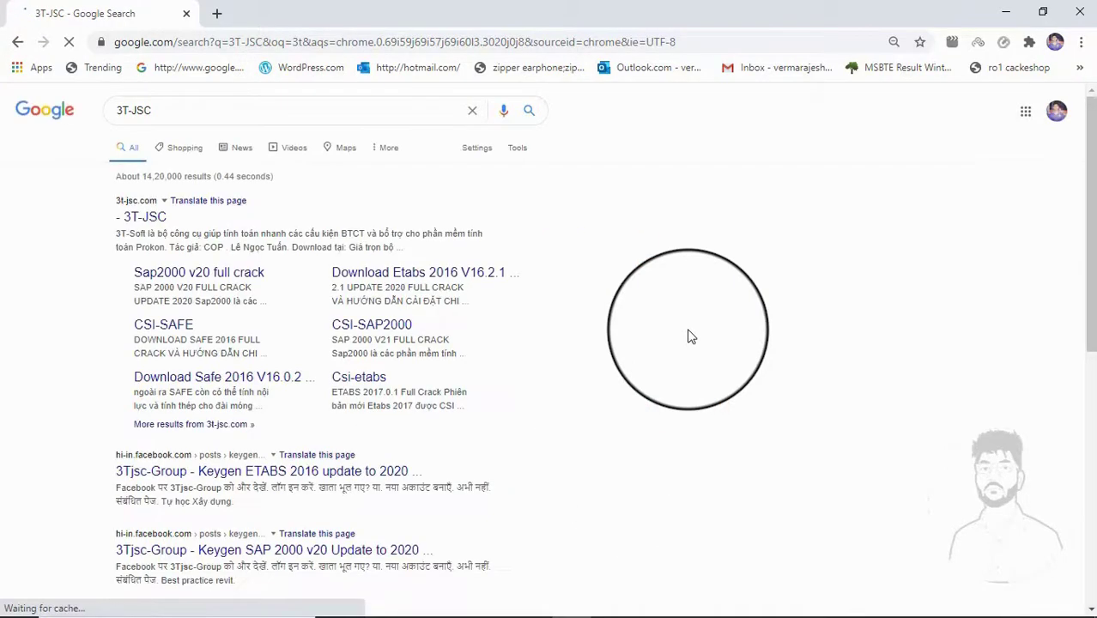
pyautogui.click(145, 221)
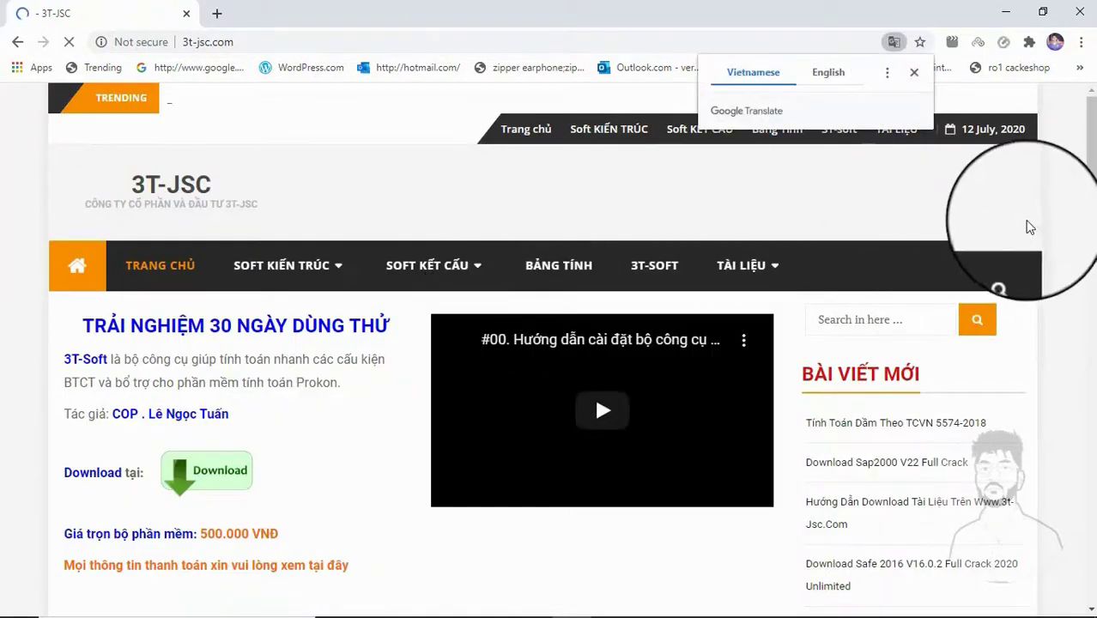
pyautogui.click(915, 75)
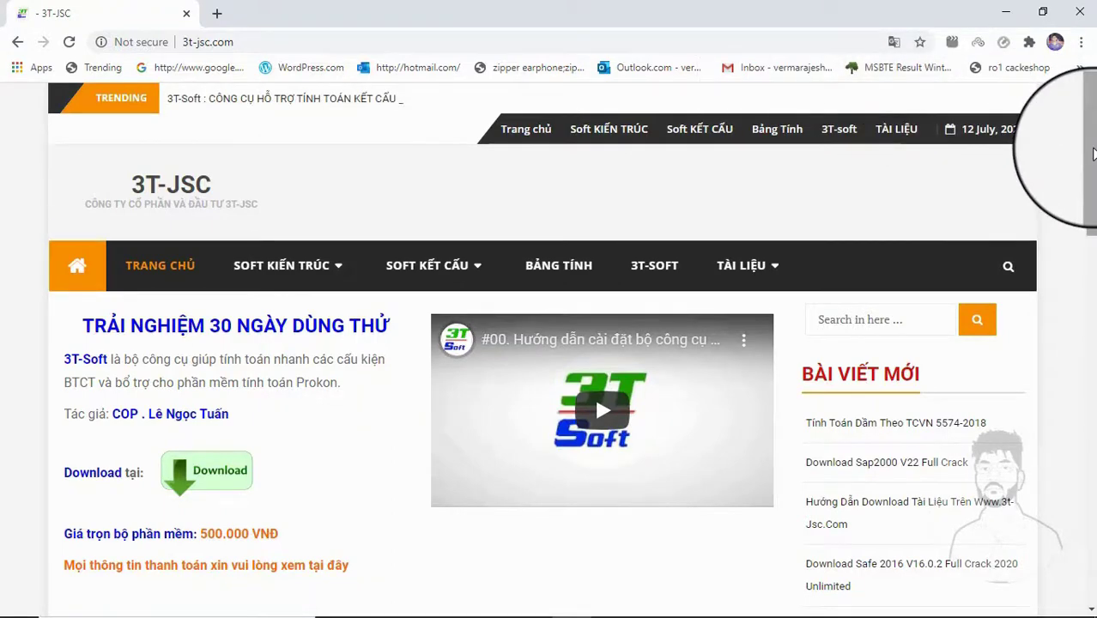
# Step: Open the "Download Safe 2016 V16.0.2 Full Crack 2020 Unlimited" article and follow its Crack Only download link
pyautogui.moveTo(1093, 161); pyautogui.dragTo(766, 305)
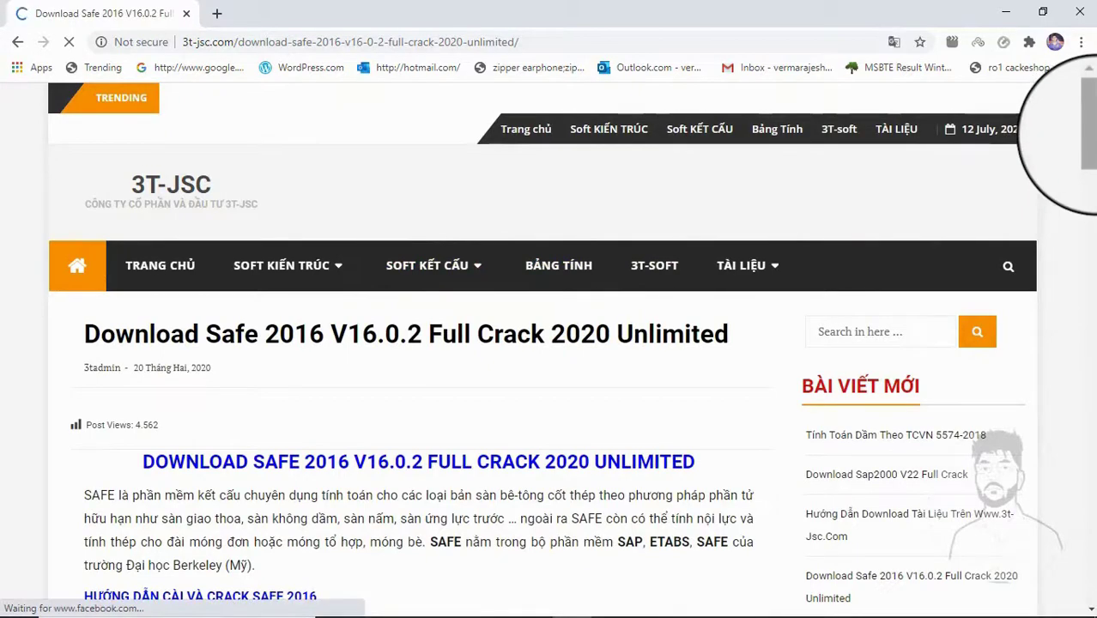
pyautogui.moveTo(1086, 136)
pyautogui.mouseDown()
pyautogui.moveTo(1087, 168)
pyautogui.moveTo(1087, 128)
pyautogui.mouseUp()
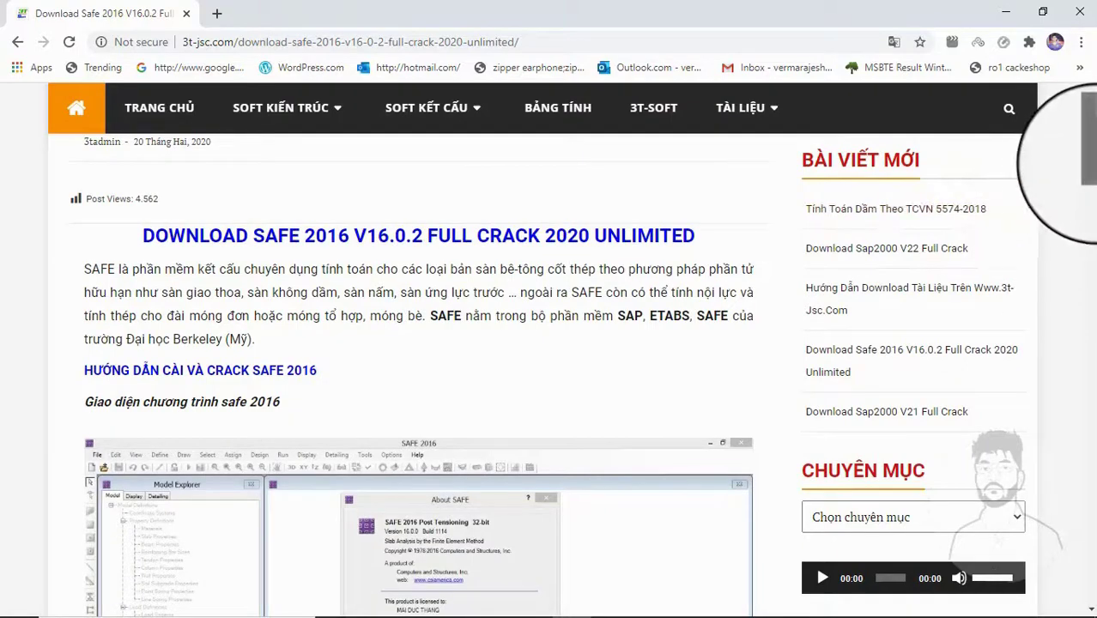
pyautogui.moveTo(1086, 163); pyautogui.dragTo(1086, 240)
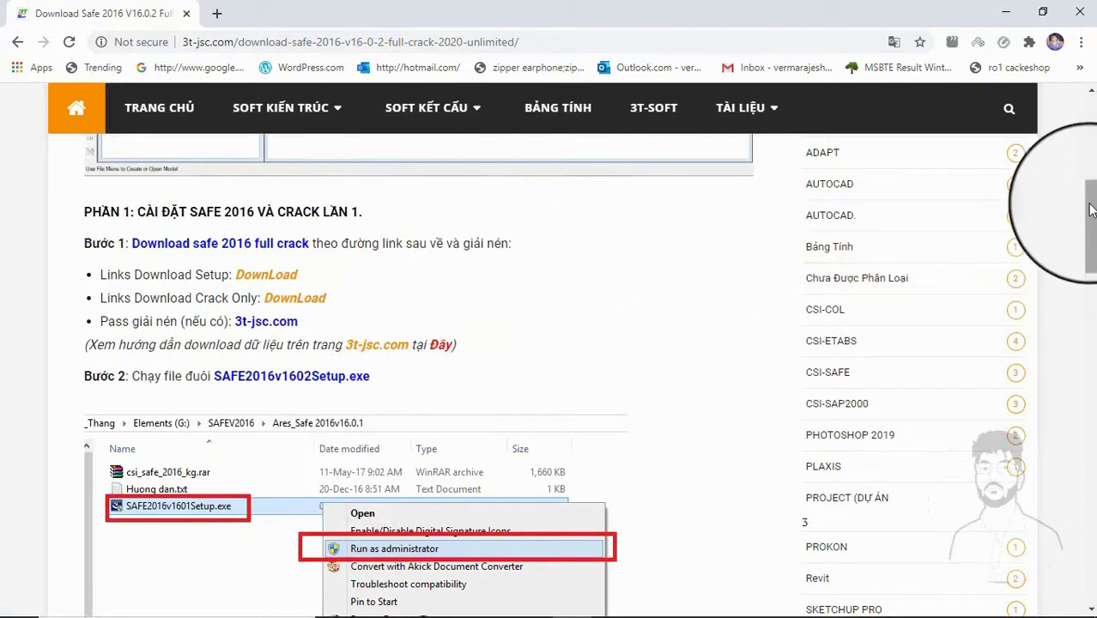
pyautogui.moveTo(1090, 213)
pyautogui.mouseDown()
pyautogui.moveTo(1091, 391)
pyautogui.moveTo(1091, 165)
pyautogui.moveTo(1091, 214)
pyautogui.mouseUp()
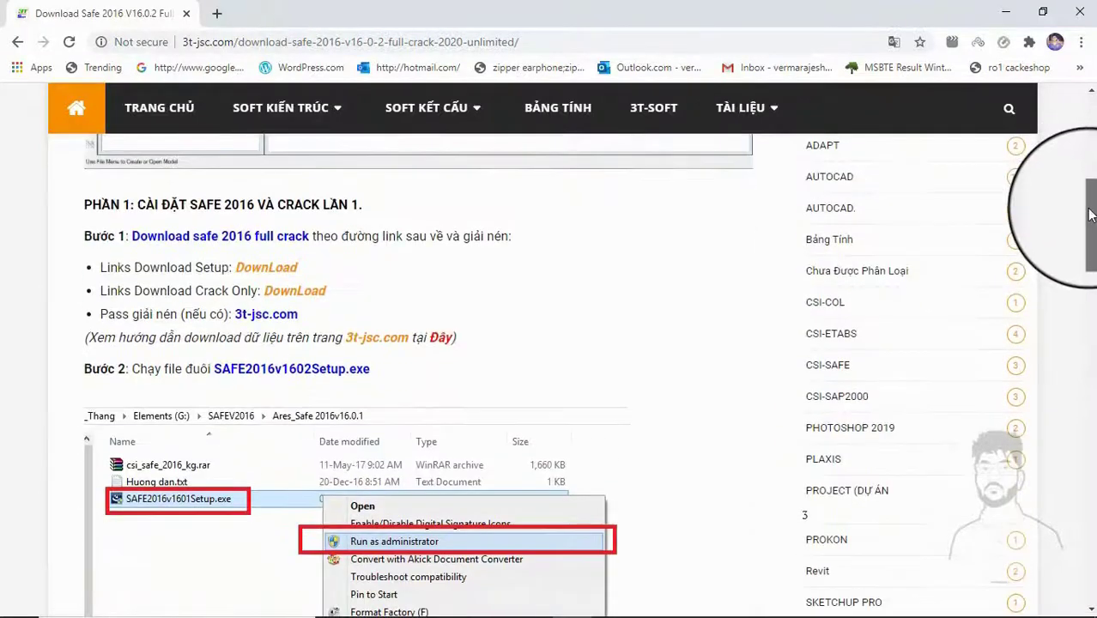
pyautogui.click(287, 293)
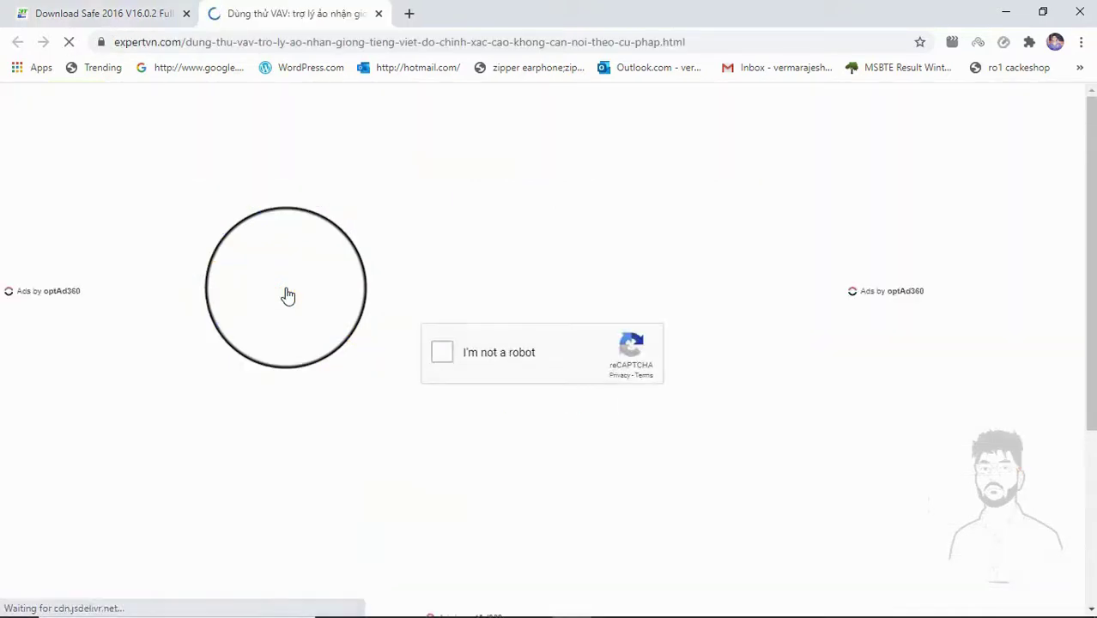
# Step: Complete the reCAPTCHA check on the link page, close the pop-up advertisement tab, and continue to the link countdown page
pyautogui.click(443, 355)
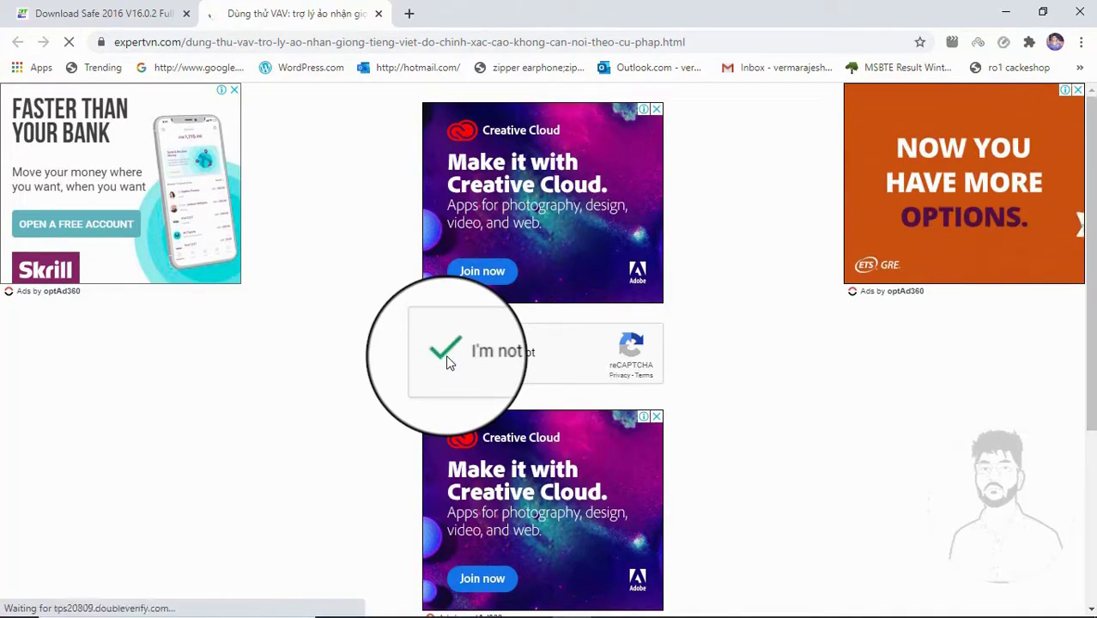
pyautogui.moveTo(1090, 171); pyautogui.dragTo(1090, 352)
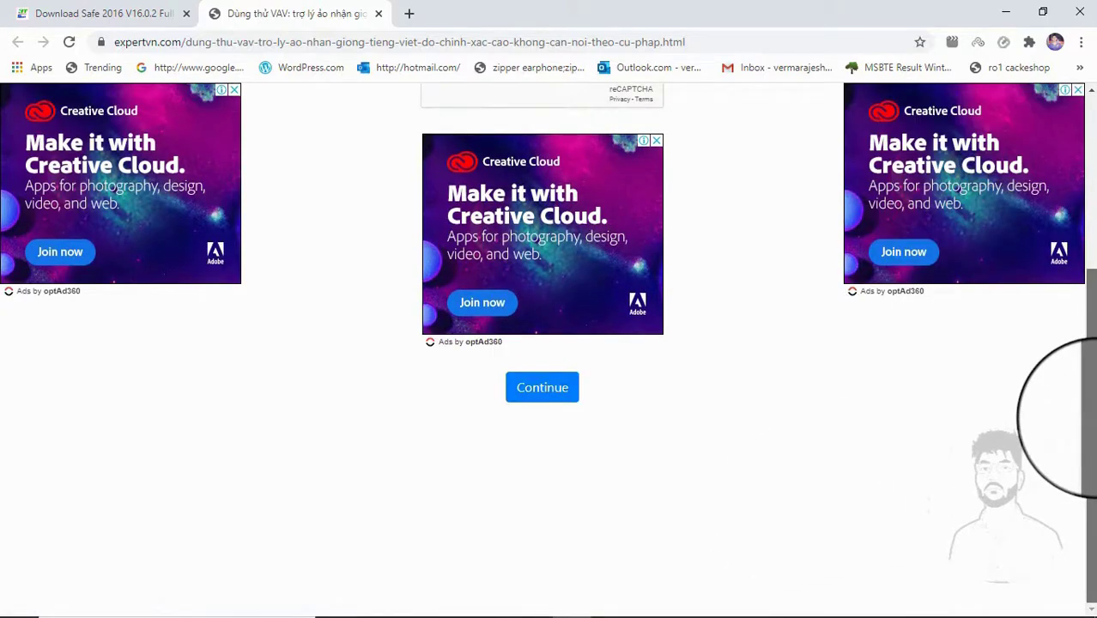
pyautogui.click(1077, 408)
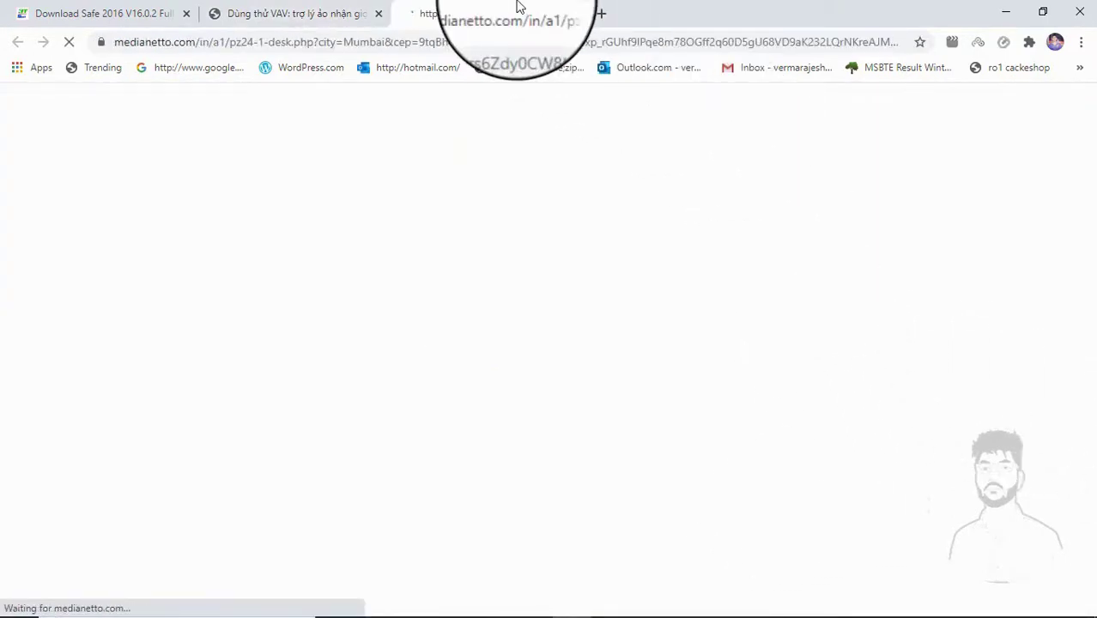
pyautogui.click(571, 13)
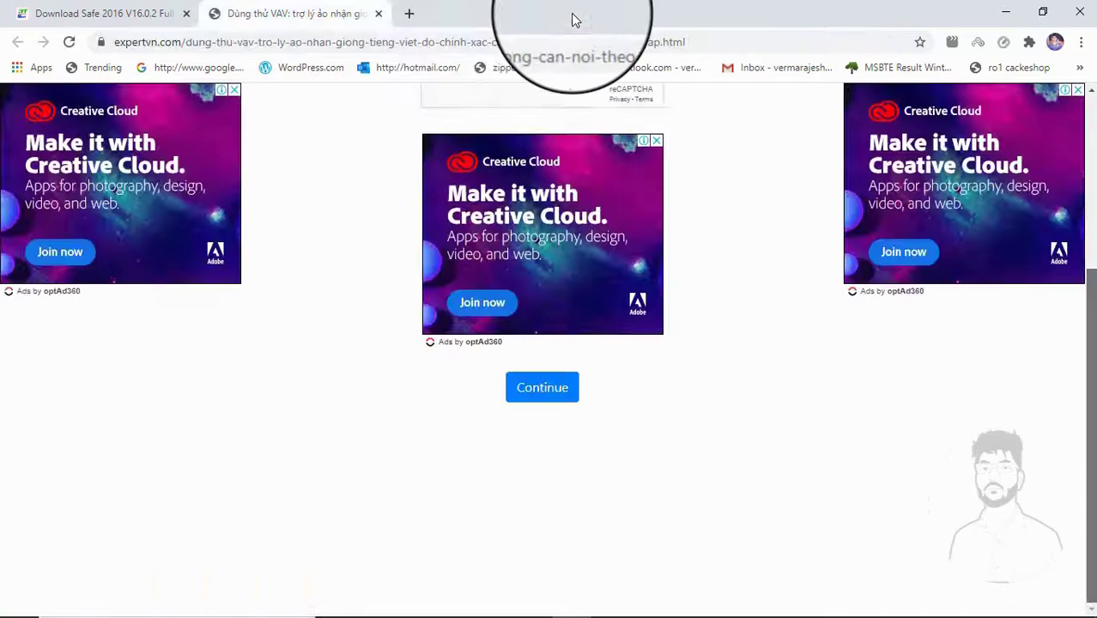
pyautogui.click(544, 398)
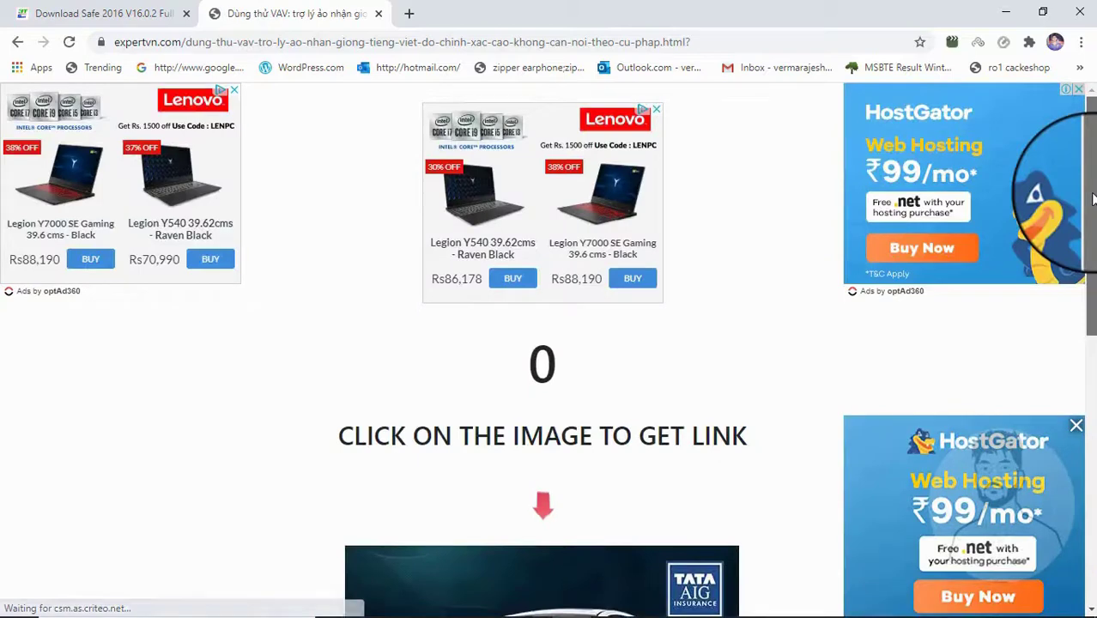
# Step: Get the link beneath the advertisement image to open the SAFE_1602 archive's Google Drive page
pyautogui.scroll(-3, 1088, 352)
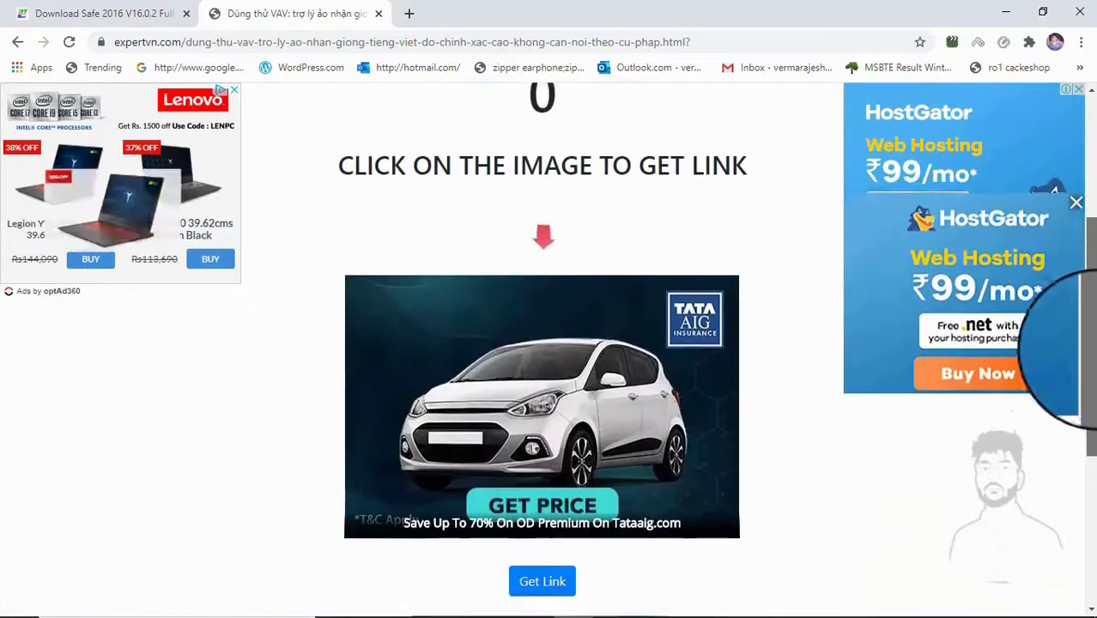
pyautogui.moveTo(1088, 343); pyautogui.dragTo(1088, 392)
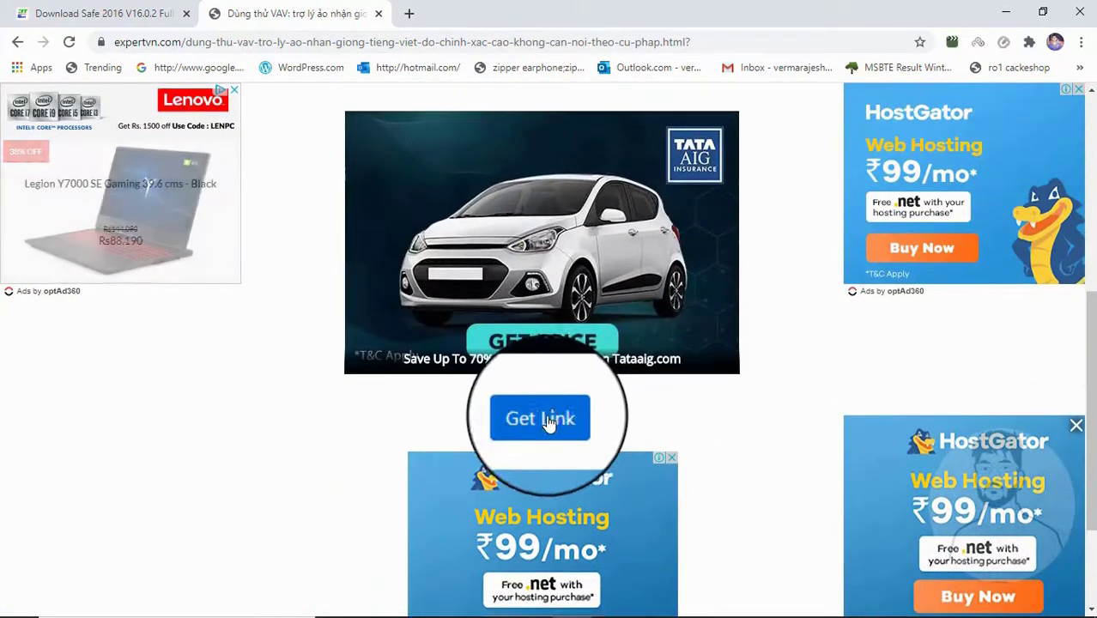
pyautogui.click(549, 424)
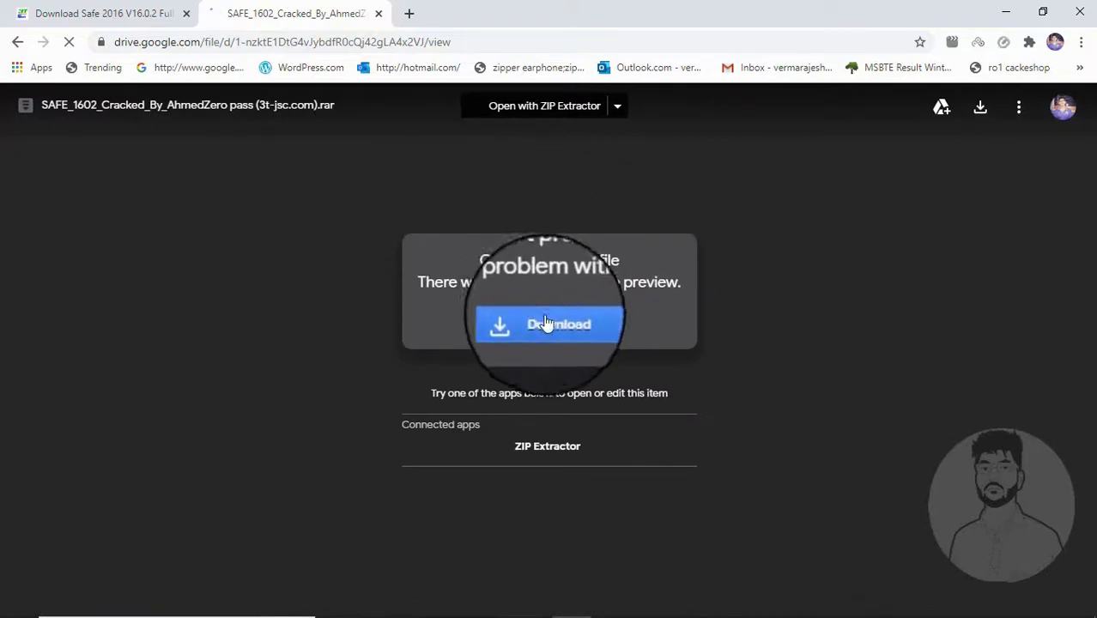
# Step: Download the SAFE_1602 archive from Google Drive to the Desktop under its suggested name and minimize Chrome
pyautogui.click(980, 111)
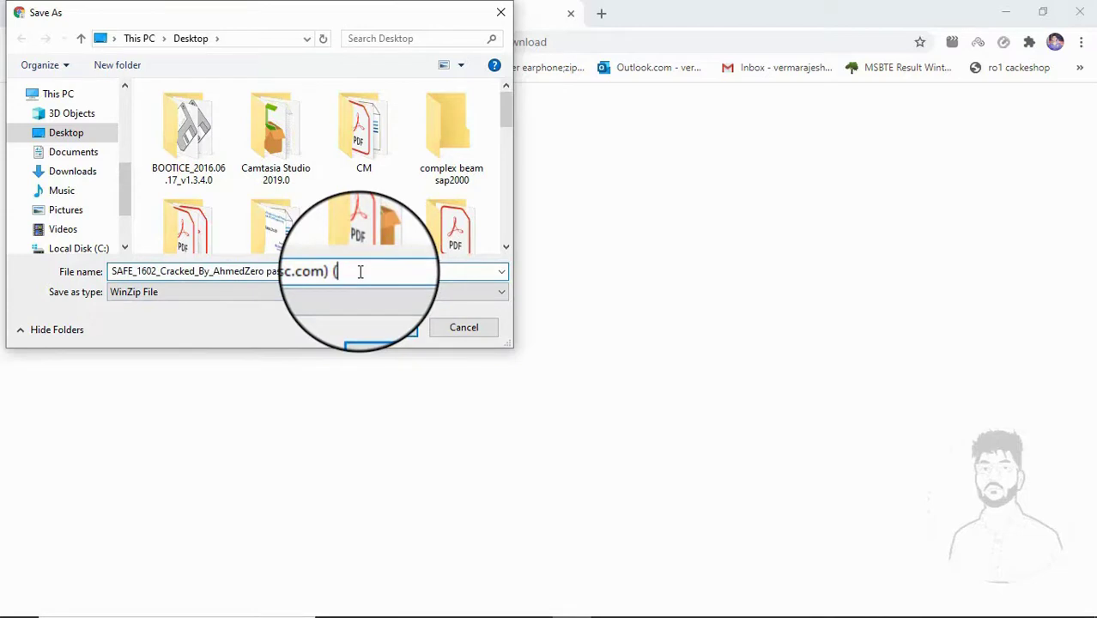
pyautogui.click(388, 329)
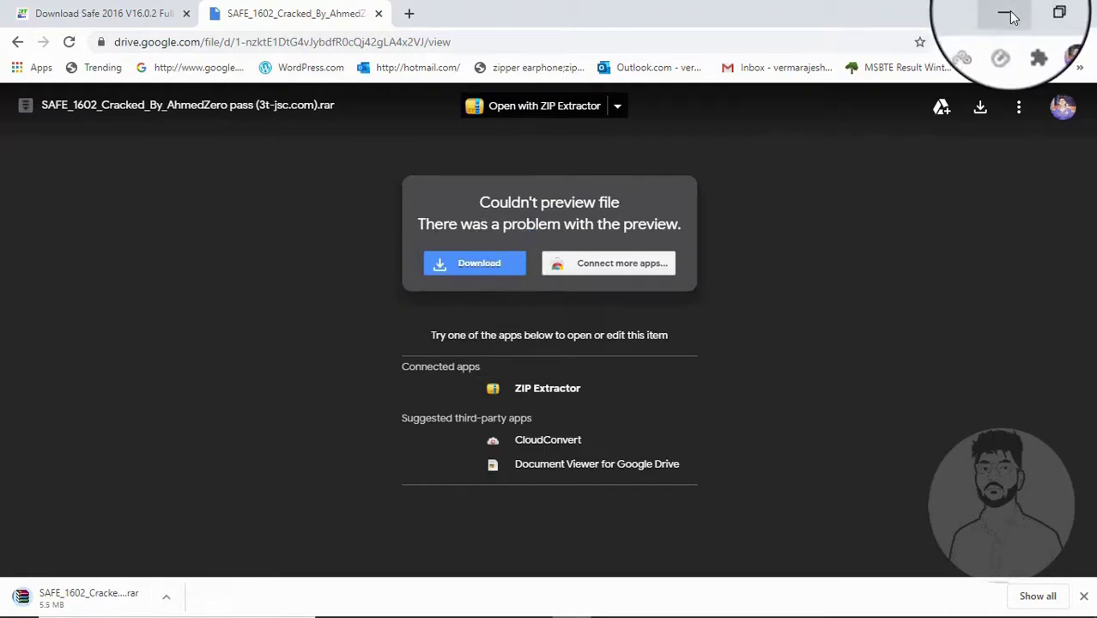
pyautogui.click(1006, 14)
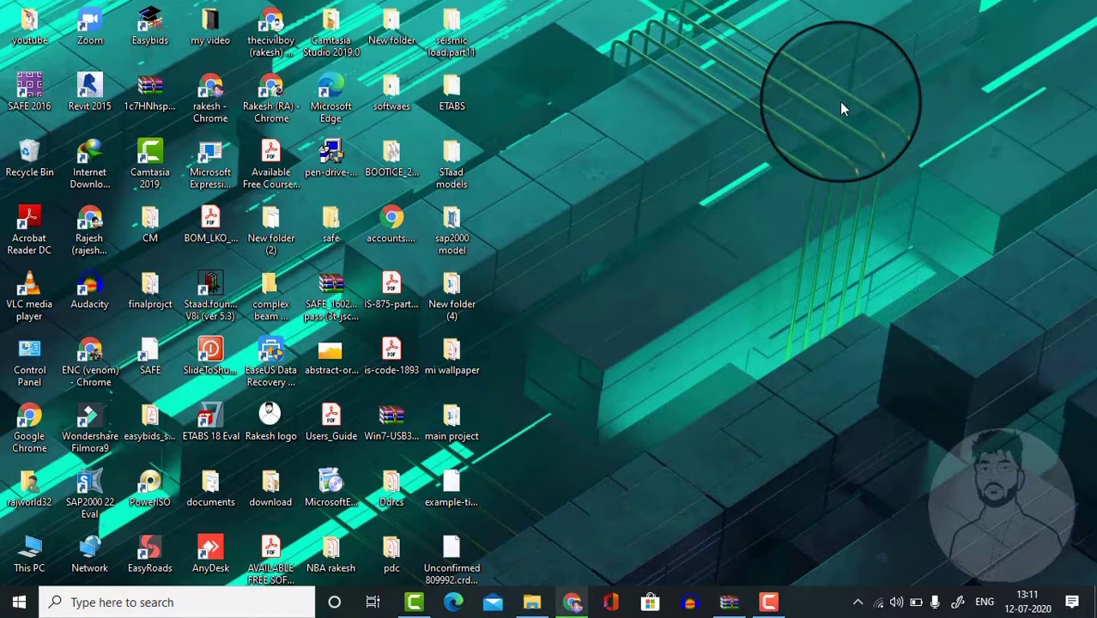
# Step: Switch to the SAFE_1602 archive in WinRAR and start extracting CsiGo2, csigo.dll and SAFE.exe
pyautogui.moveTo(729, 601)
pyautogui.click(768, 556)
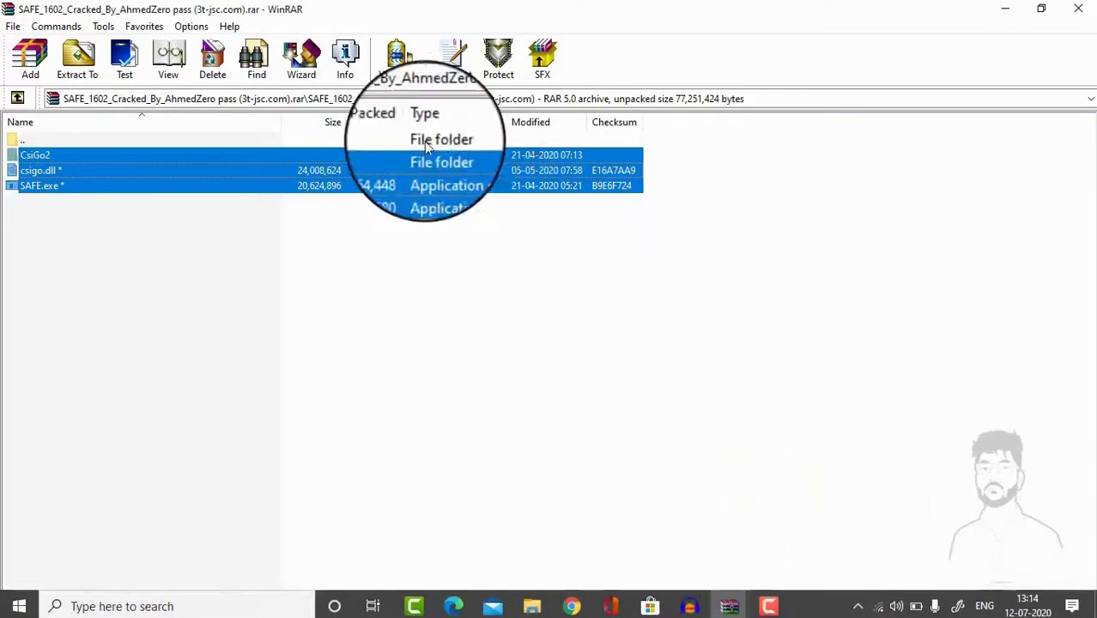
pyautogui.doubleClick(511, 184)
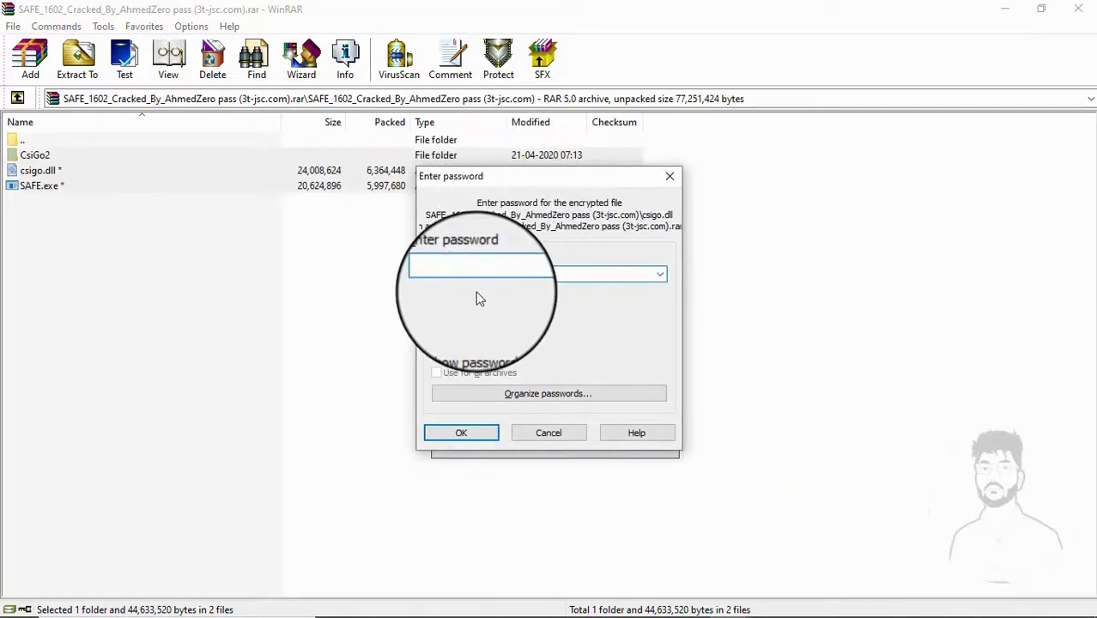
# Step: Copy the archive password from the article's download section, enter it in WinRAR's password prompt with the password shown, and complete the extraction
pyautogui.moveTo(546, 609)
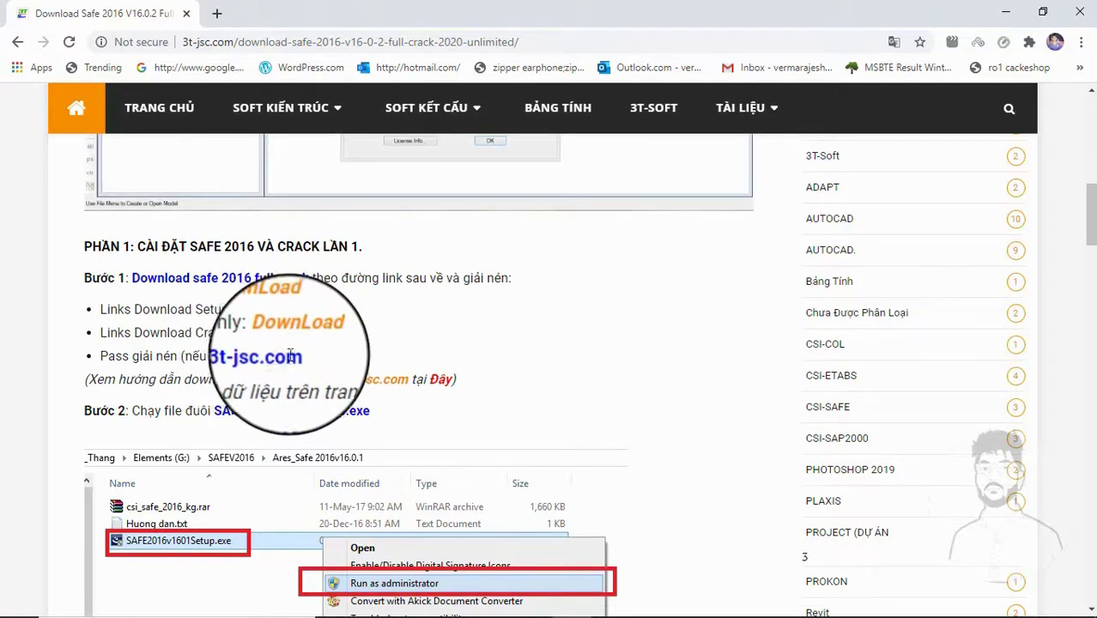
pyautogui.moveTo(300, 362); pyautogui.dragTo(236, 357)
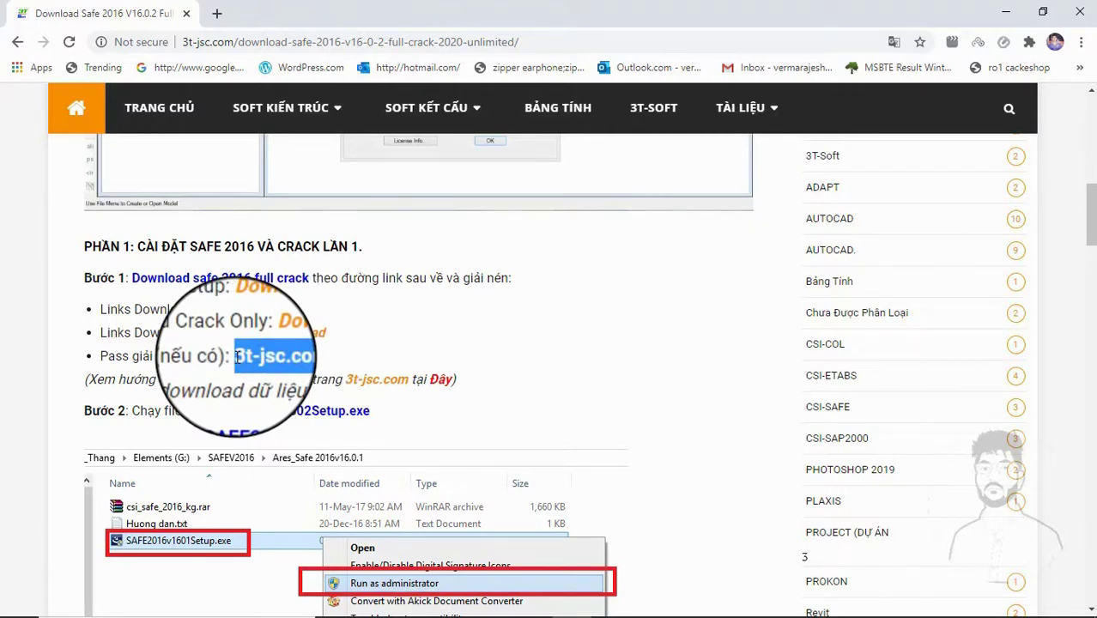
pyautogui.moveTo(639, 611)
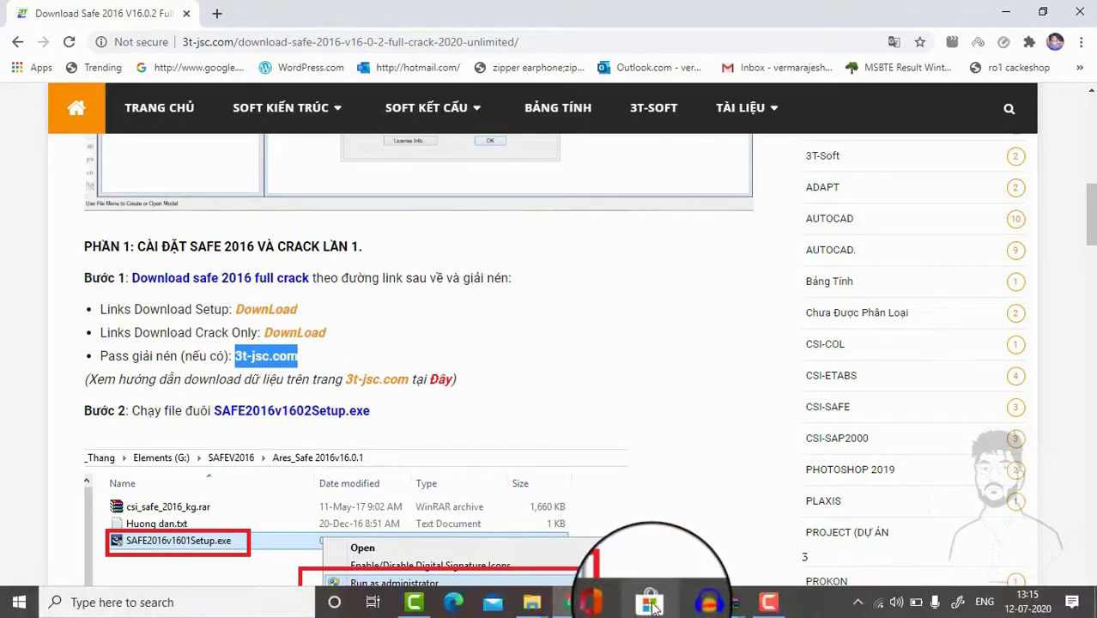
pyautogui.moveTo(739, 610)
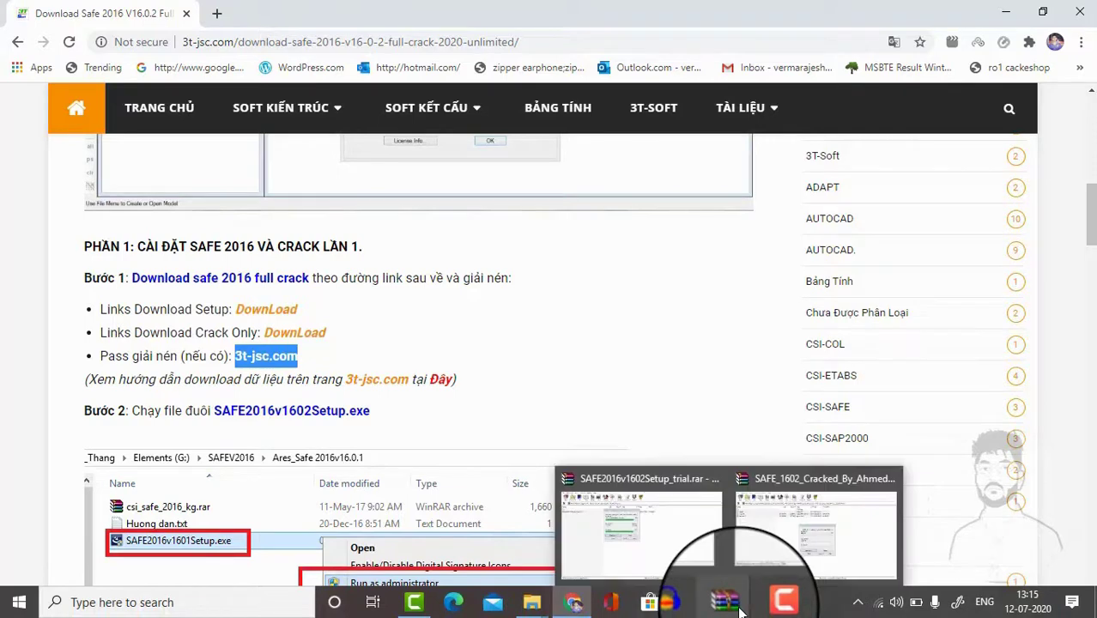
pyautogui.click(790, 538)
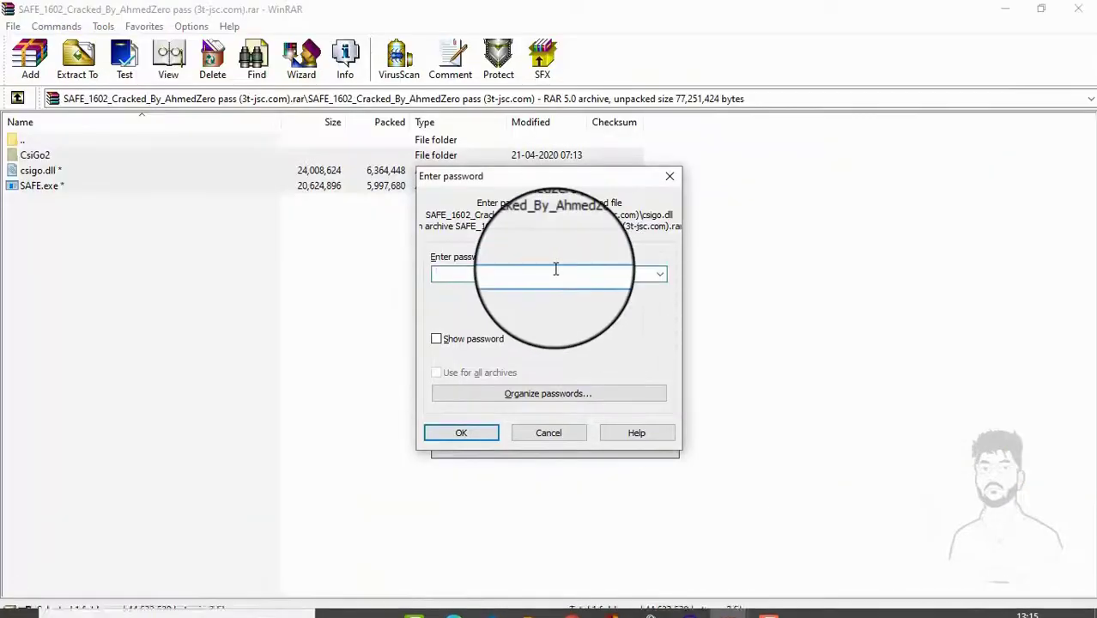
pyautogui.click(435, 339)
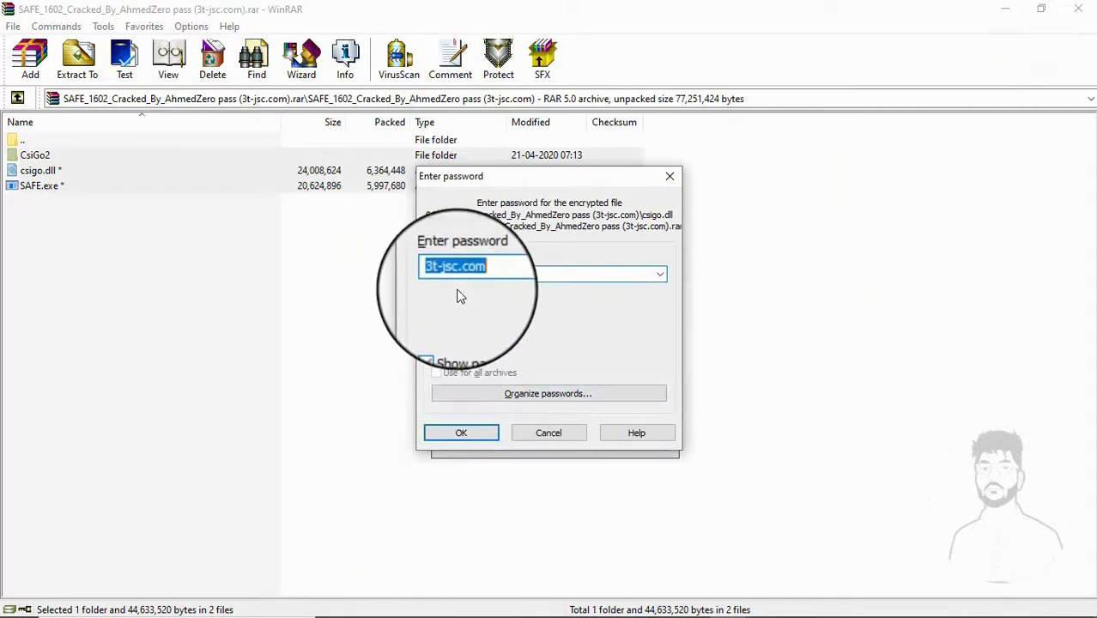
pyautogui.click(477, 435)
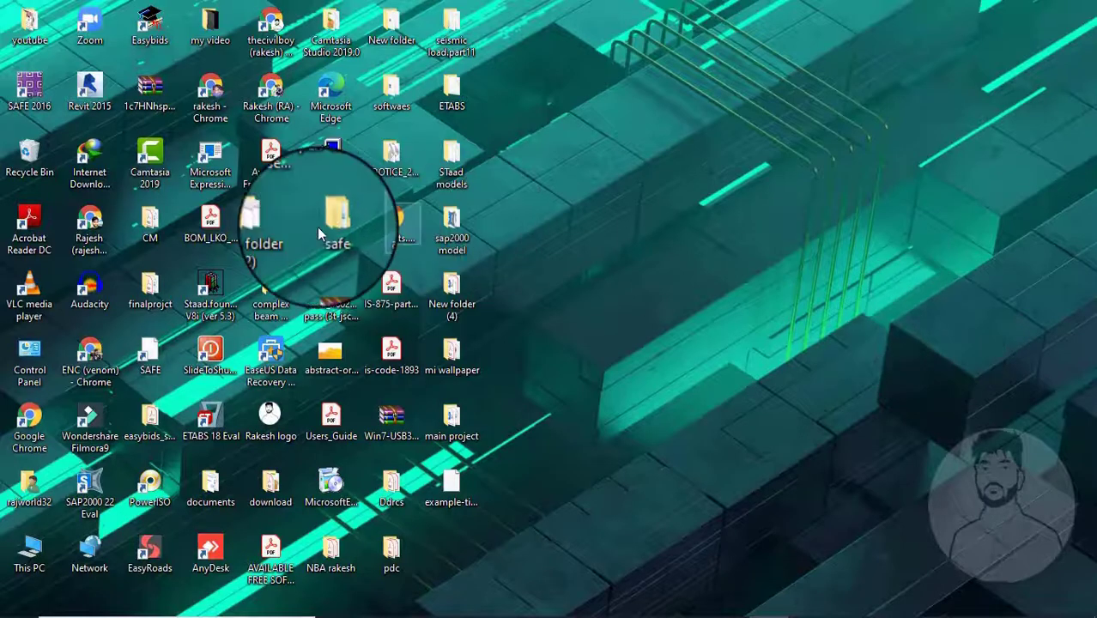
# Step: Open the extracted SAFE_1602 folder inside the desktop's safe folder and copy csigo.dll and the SAFE application
pyautogui.doubleClick(330, 225)
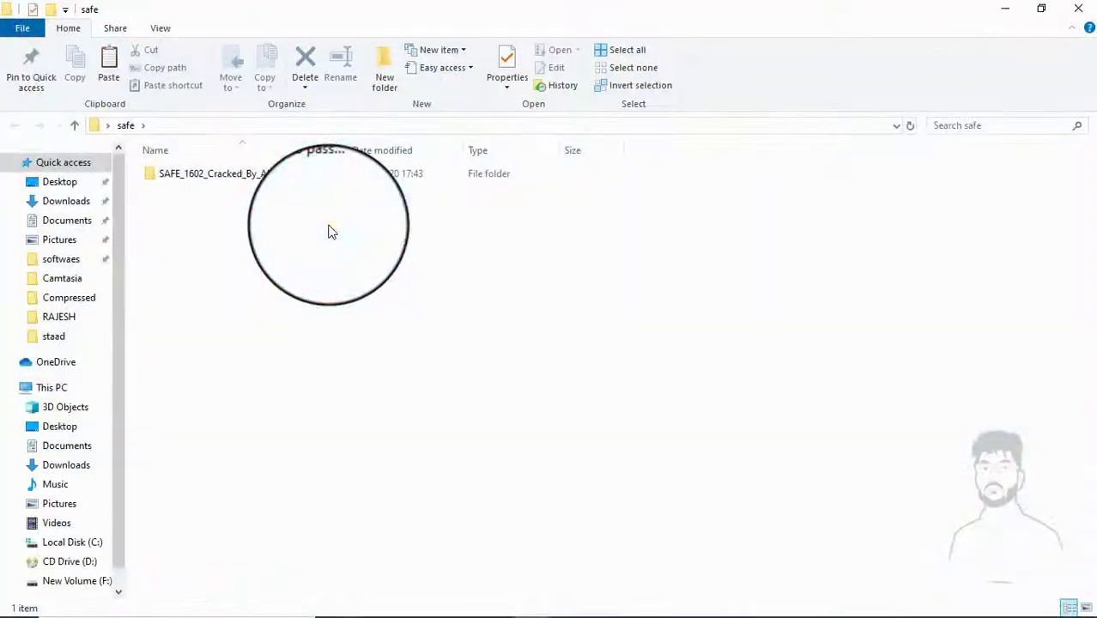
pyautogui.click(294, 179)
pyautogui.doubleClick(294, 179)
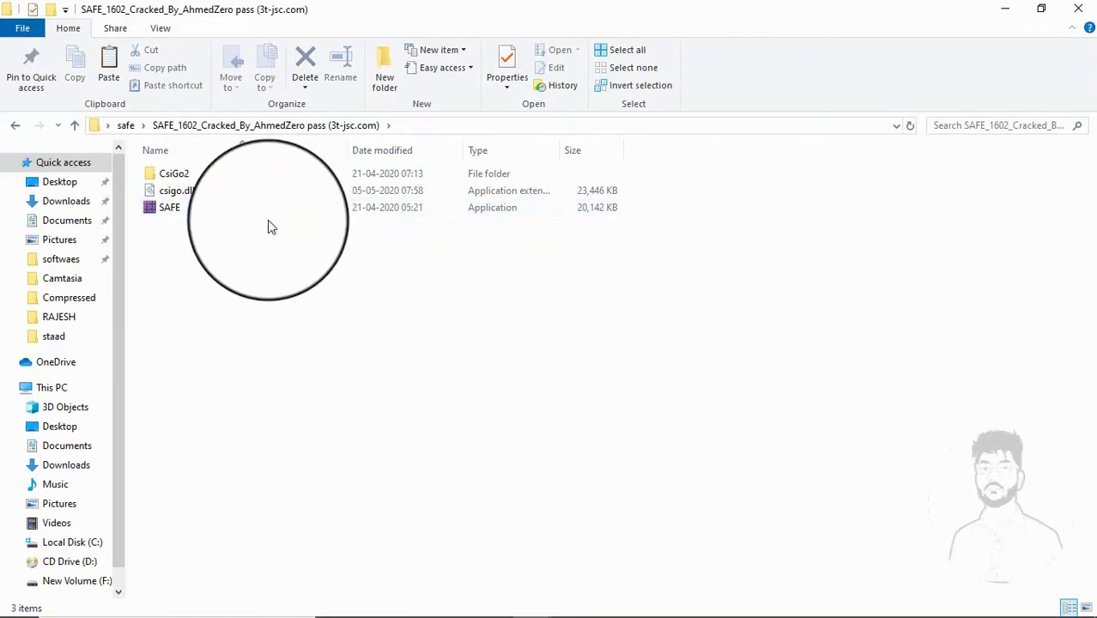
pyautogui.moveTo(265, 213); pyautogui.dragTo(257, 197)
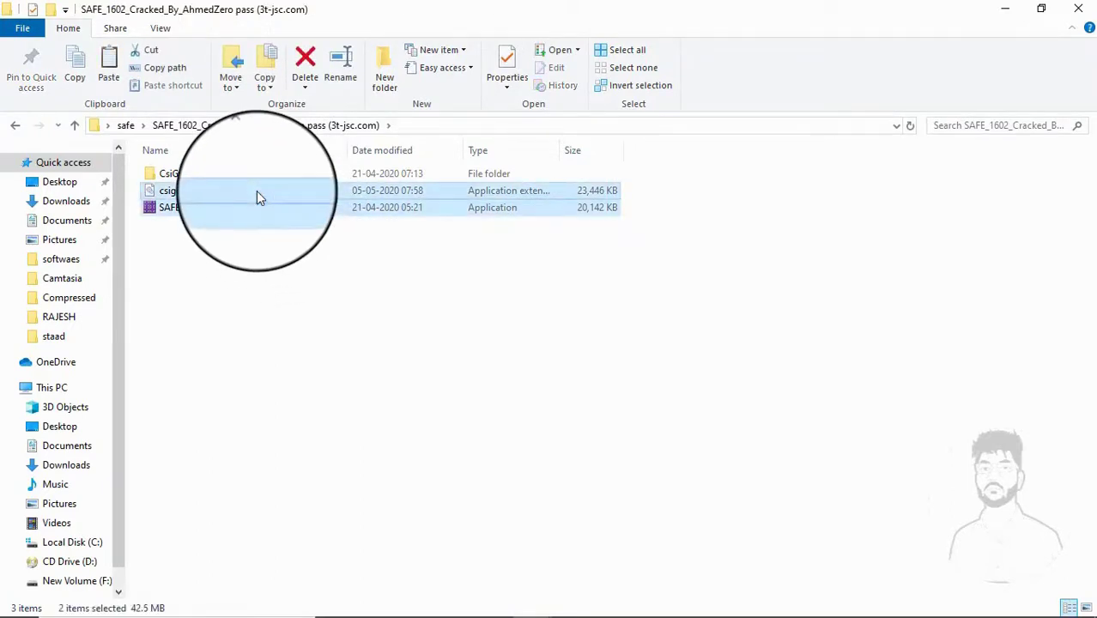
pyautogui.hotkey('ctrl', 'c')
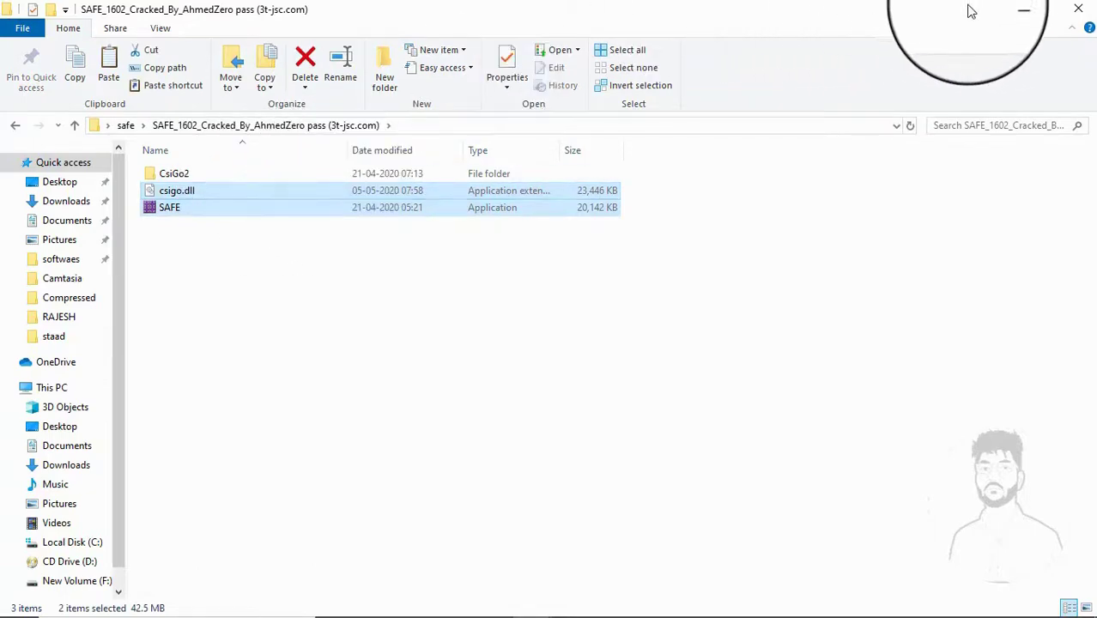
# Step: Minimize the extracted files' folder and open the SAFE 2016 desktop shortcut's file location in a maximized window
pyautogui.click(1005, 10)
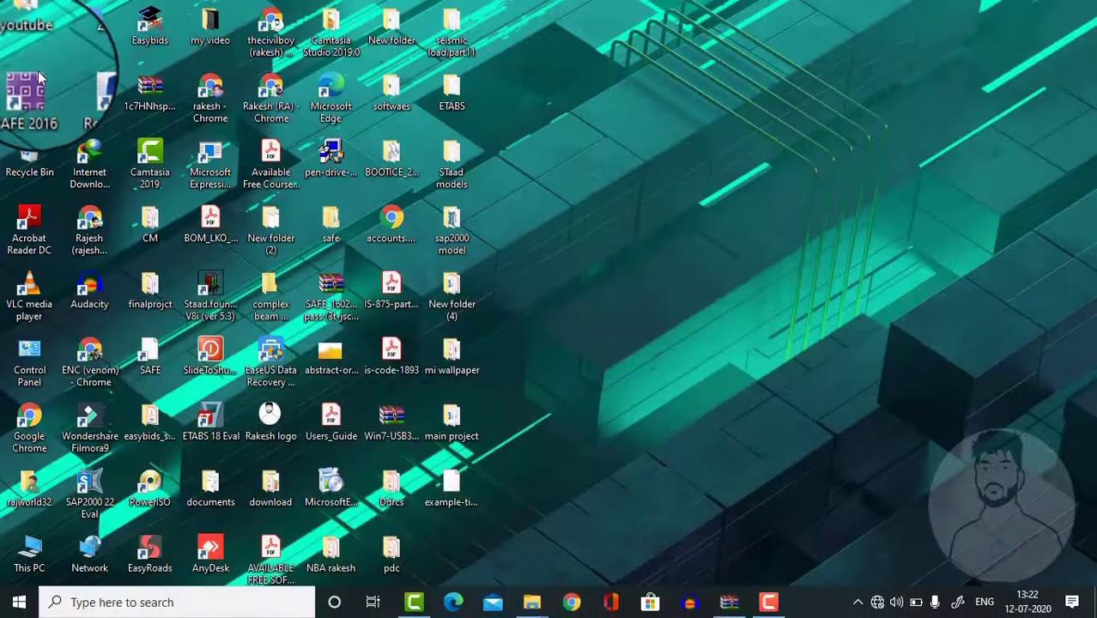
pyautogui.rightClick(39, 84)
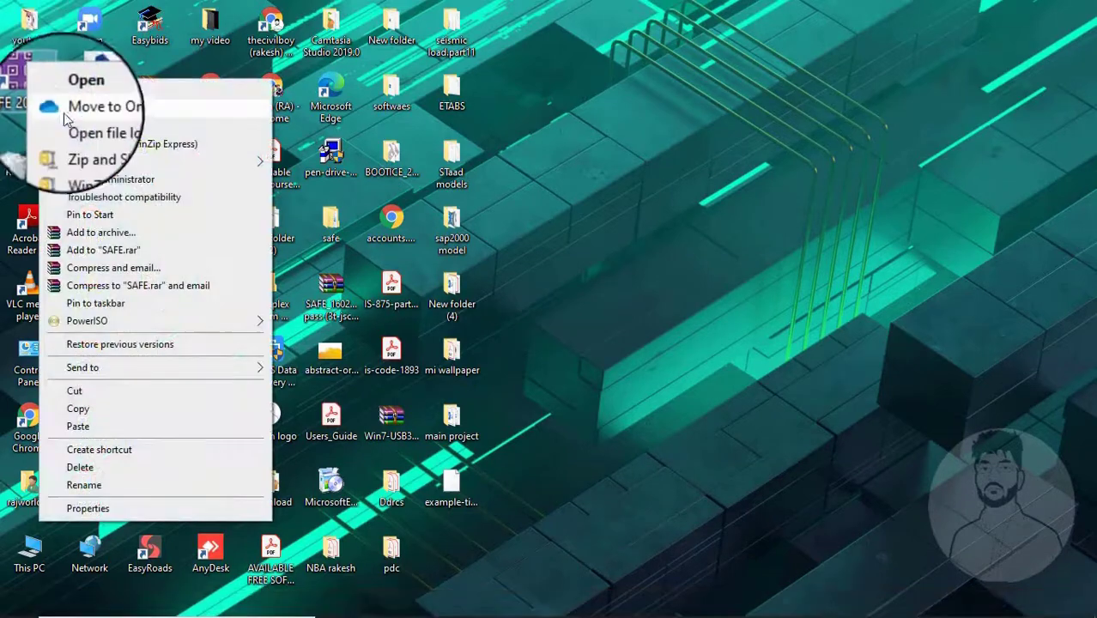
pyautogui.click(81, 131)
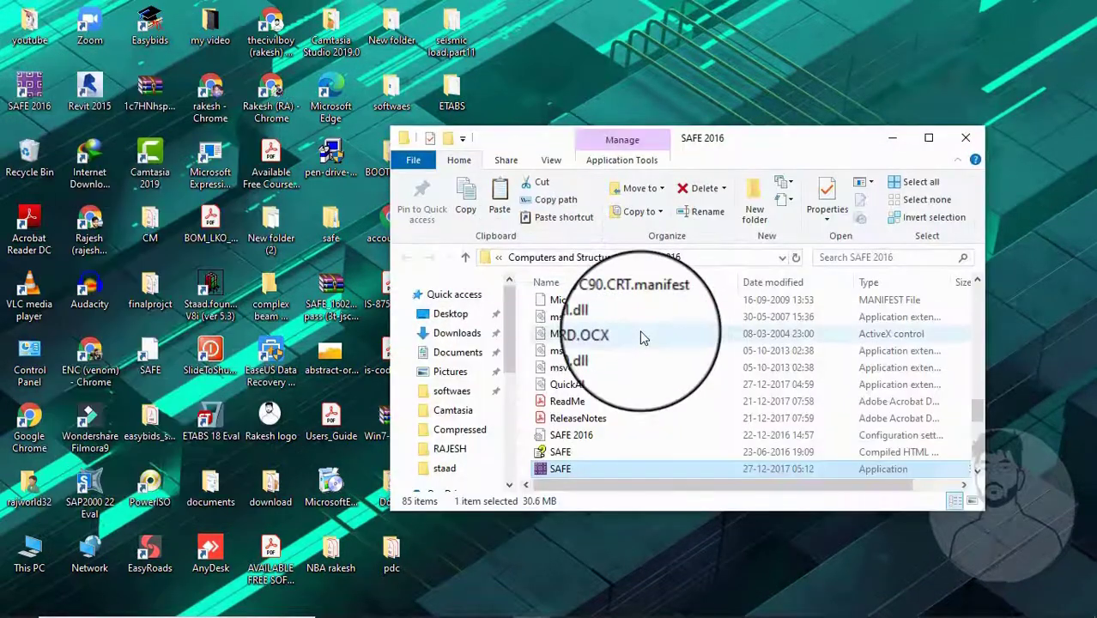
pyautogui.click(928, 137)
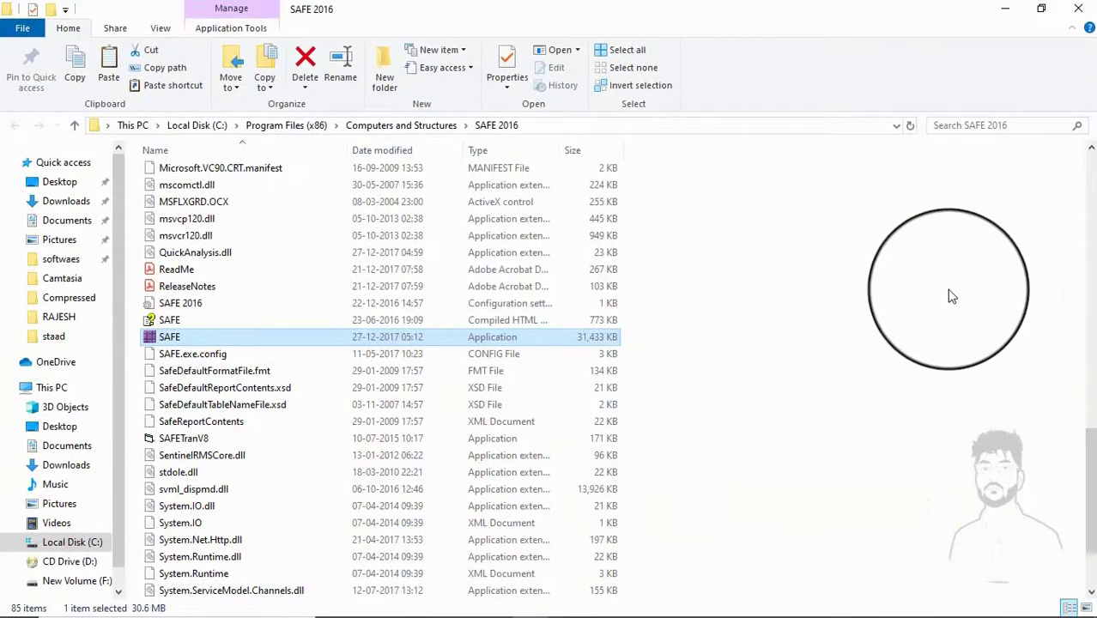
# Step: Paste csigo.dll and the SAFE application into the SAFE 2016 program folder, replacing the existing files with administrator permission, and minimize the folder
pyautogui.hotkey('ctrl', 'v')
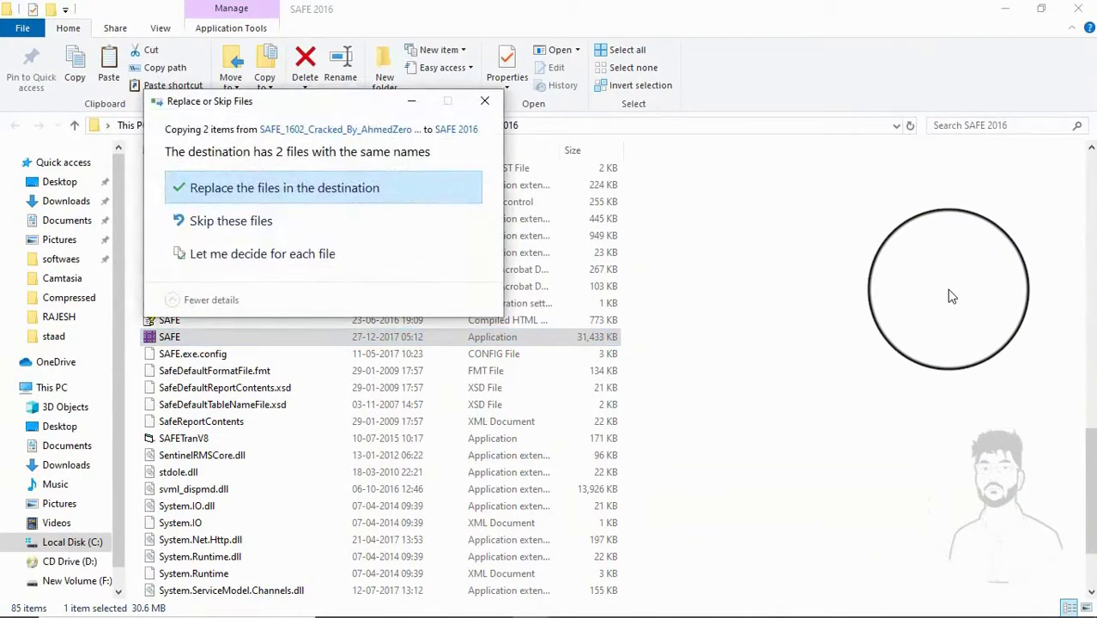
pyautogui.click(299, 188)
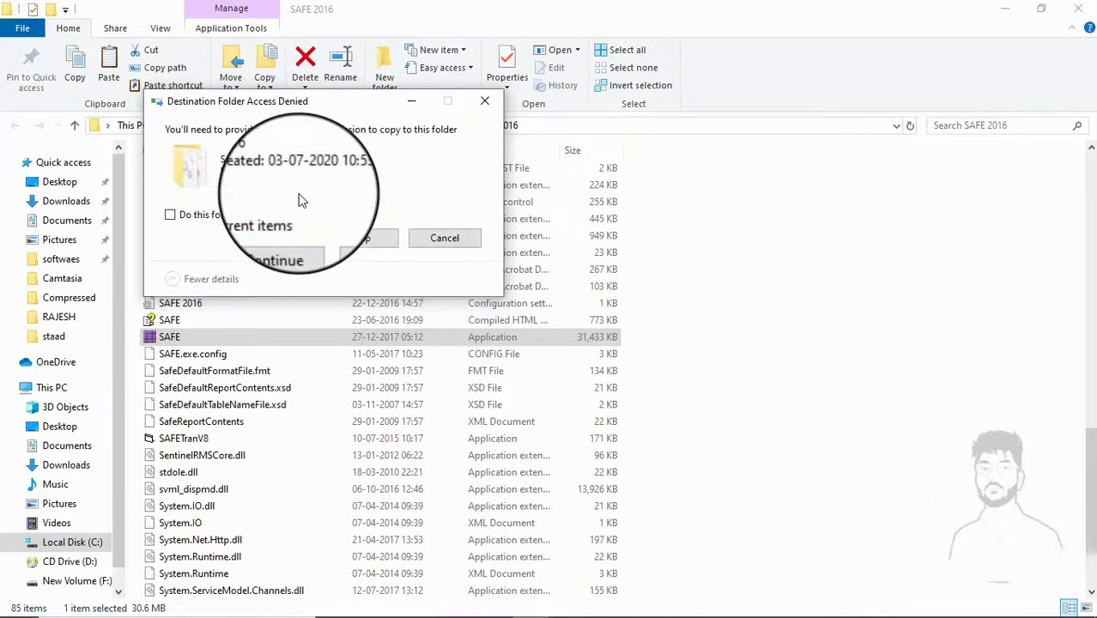
pyautogui.click(257, 238)
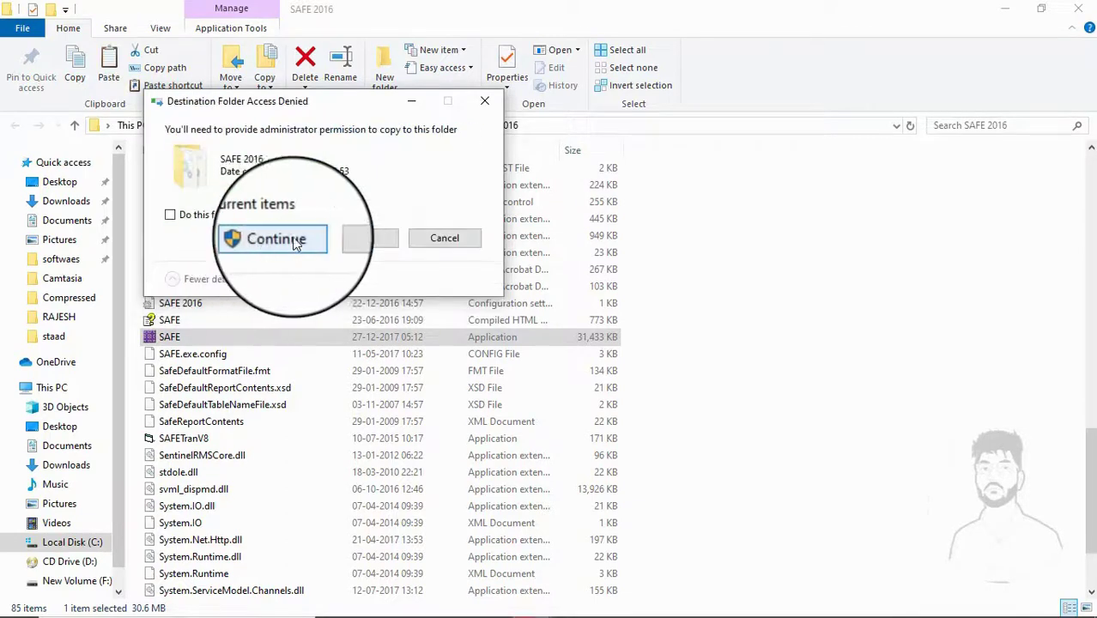
pyautogui.click(280, 240)
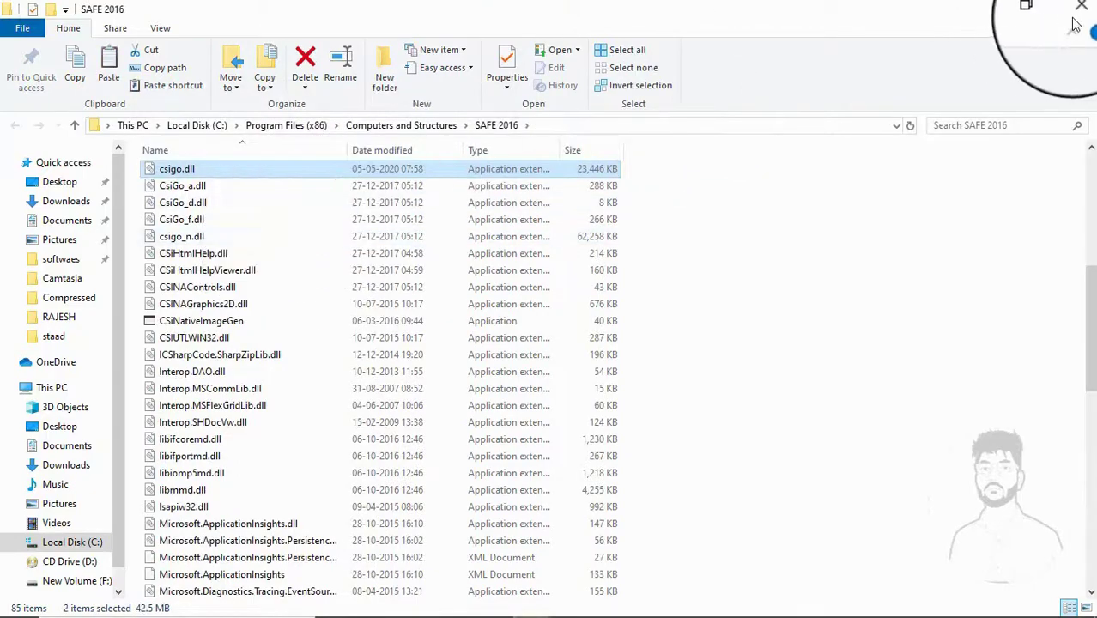
pyautogui.click(1006, 12)
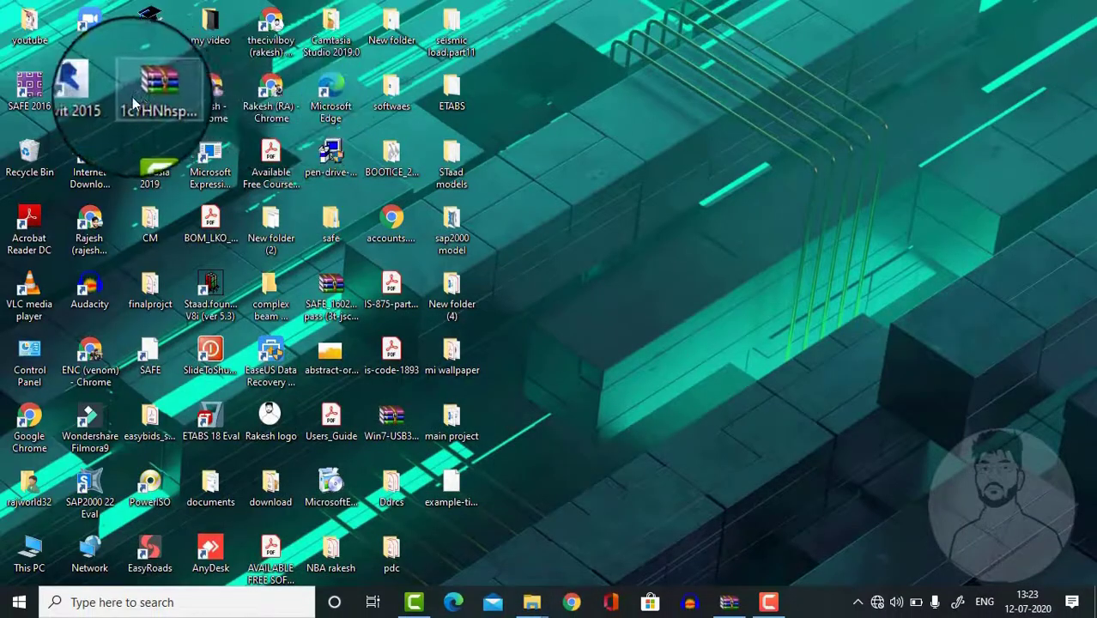
# Step: Launch SAFE 2016 from the desktop, dismiss the startup tip, and view the version and license details in About SAFE before minimizing it
pyautogui.doubleClick(32, 96)
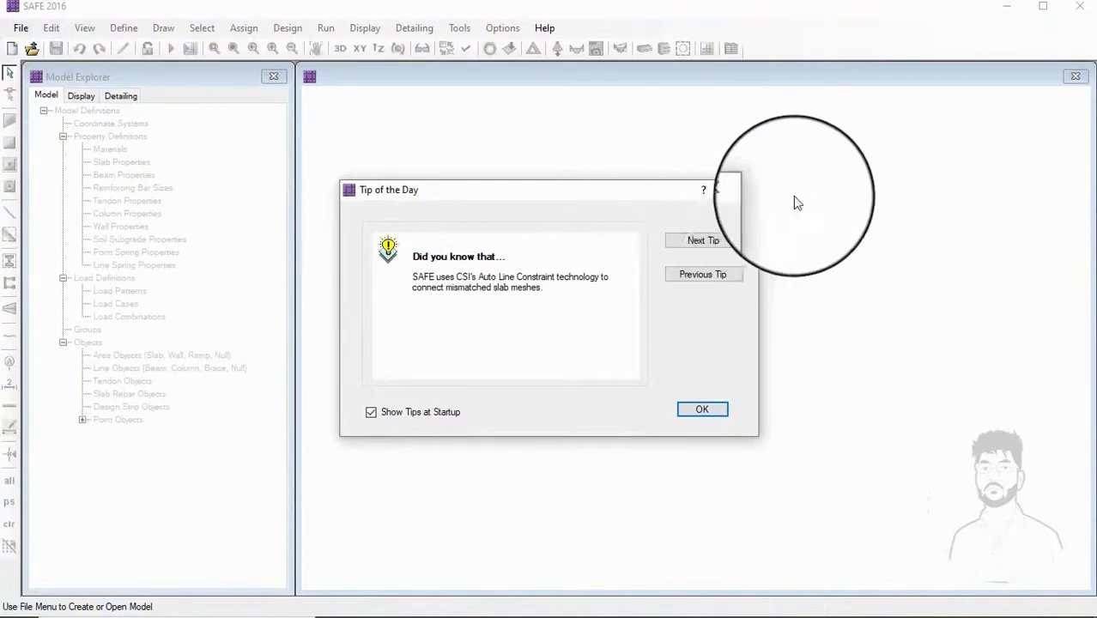
pyautogui.click(719, 411)
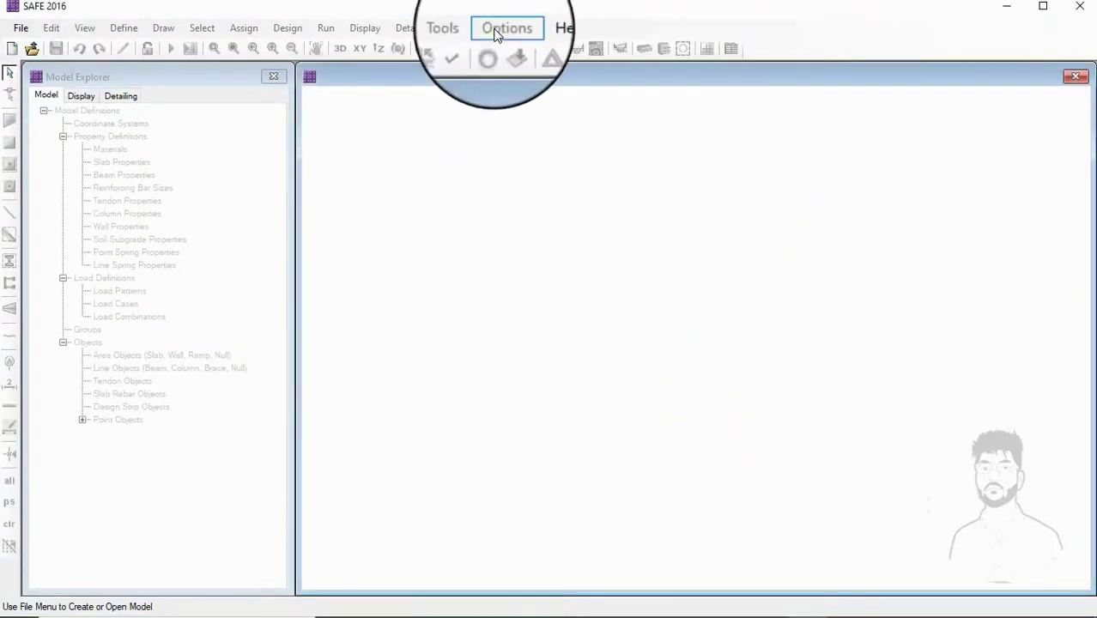
pyautogui.click(537, 31)
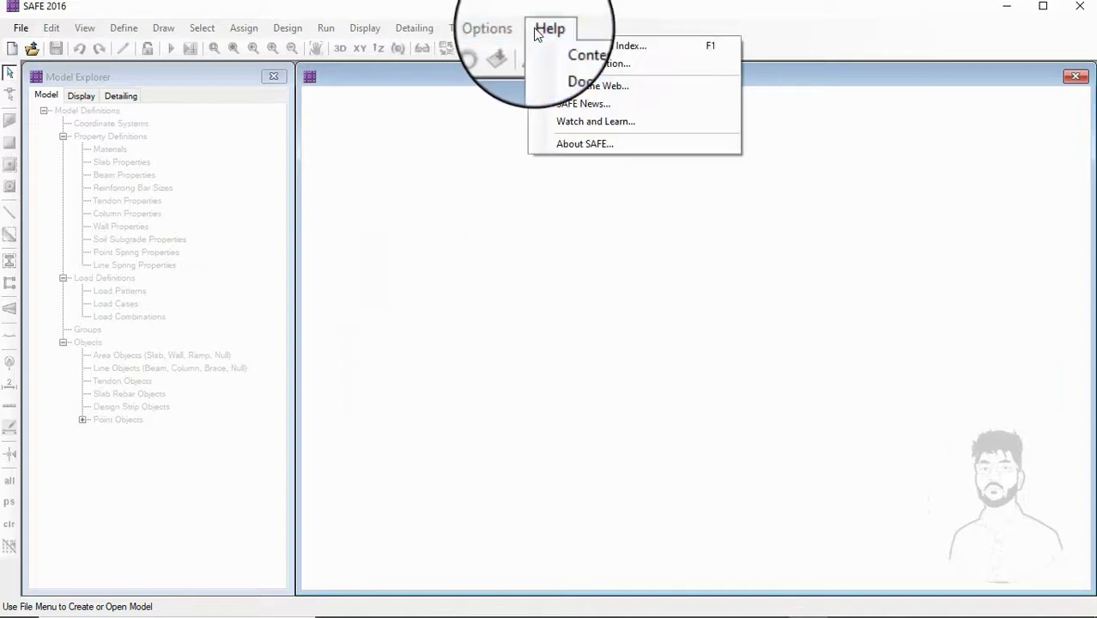
pyautogui.click(584, 146)
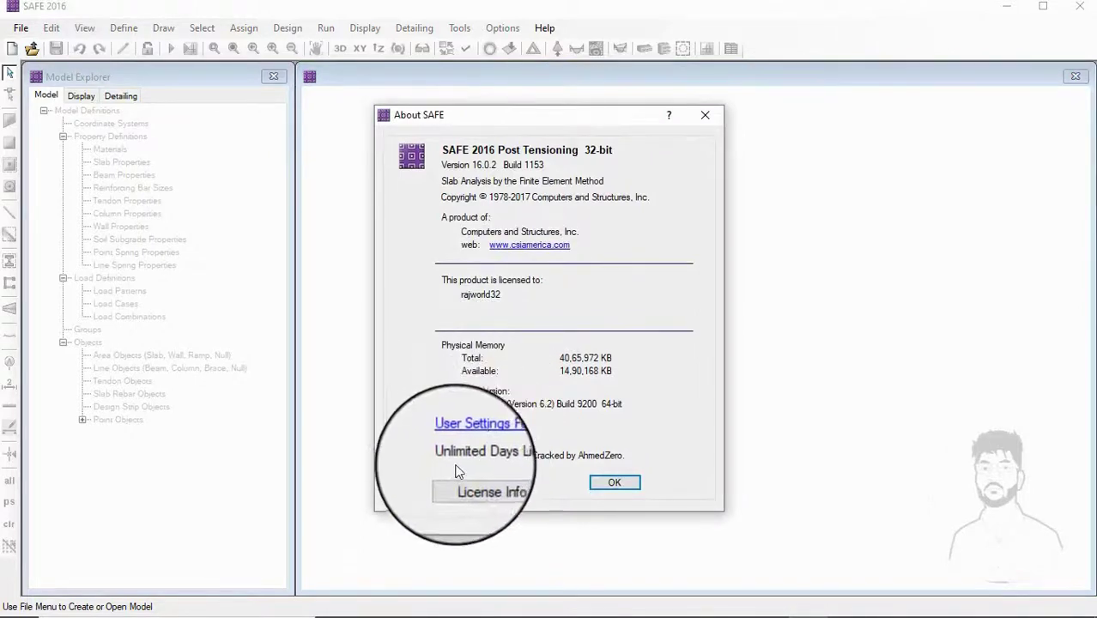
pyautogui.click(612, 483)
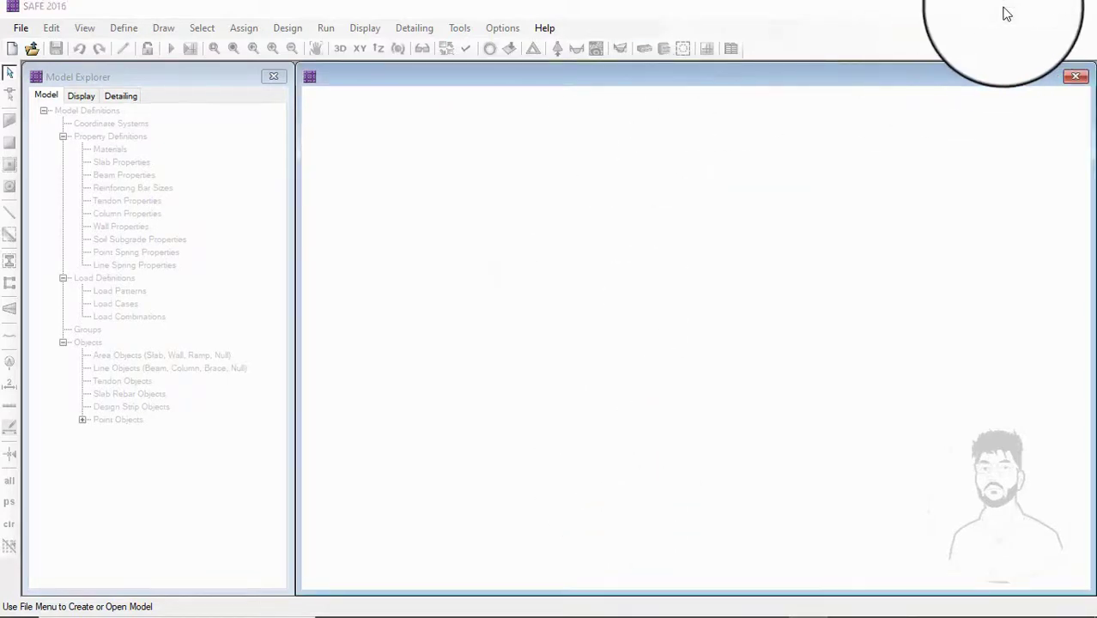
pyautogui.click(1006, 14)
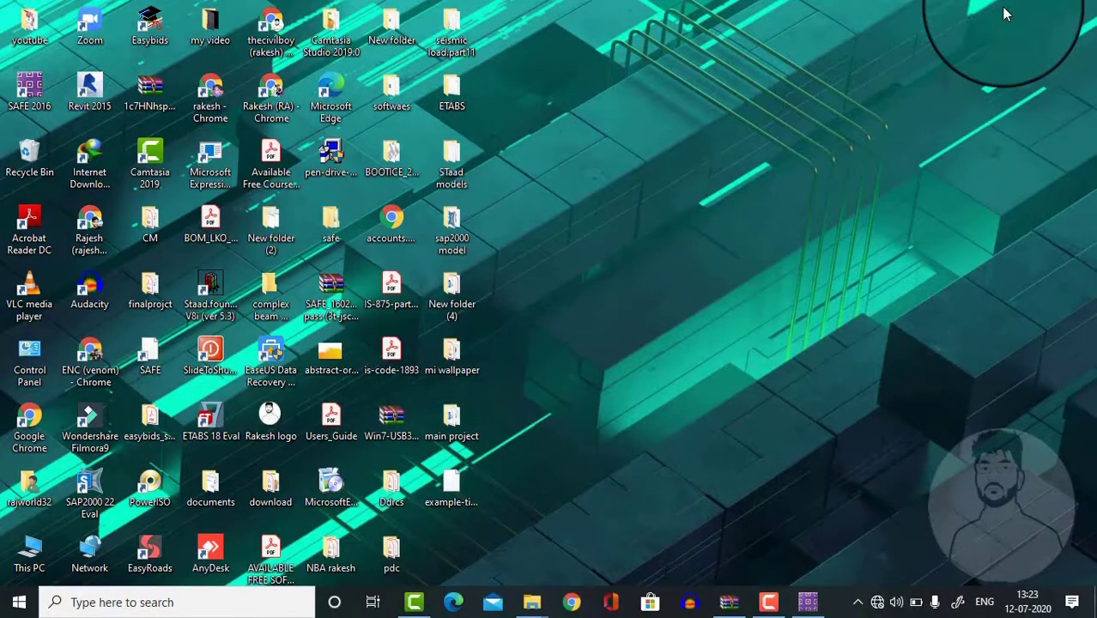